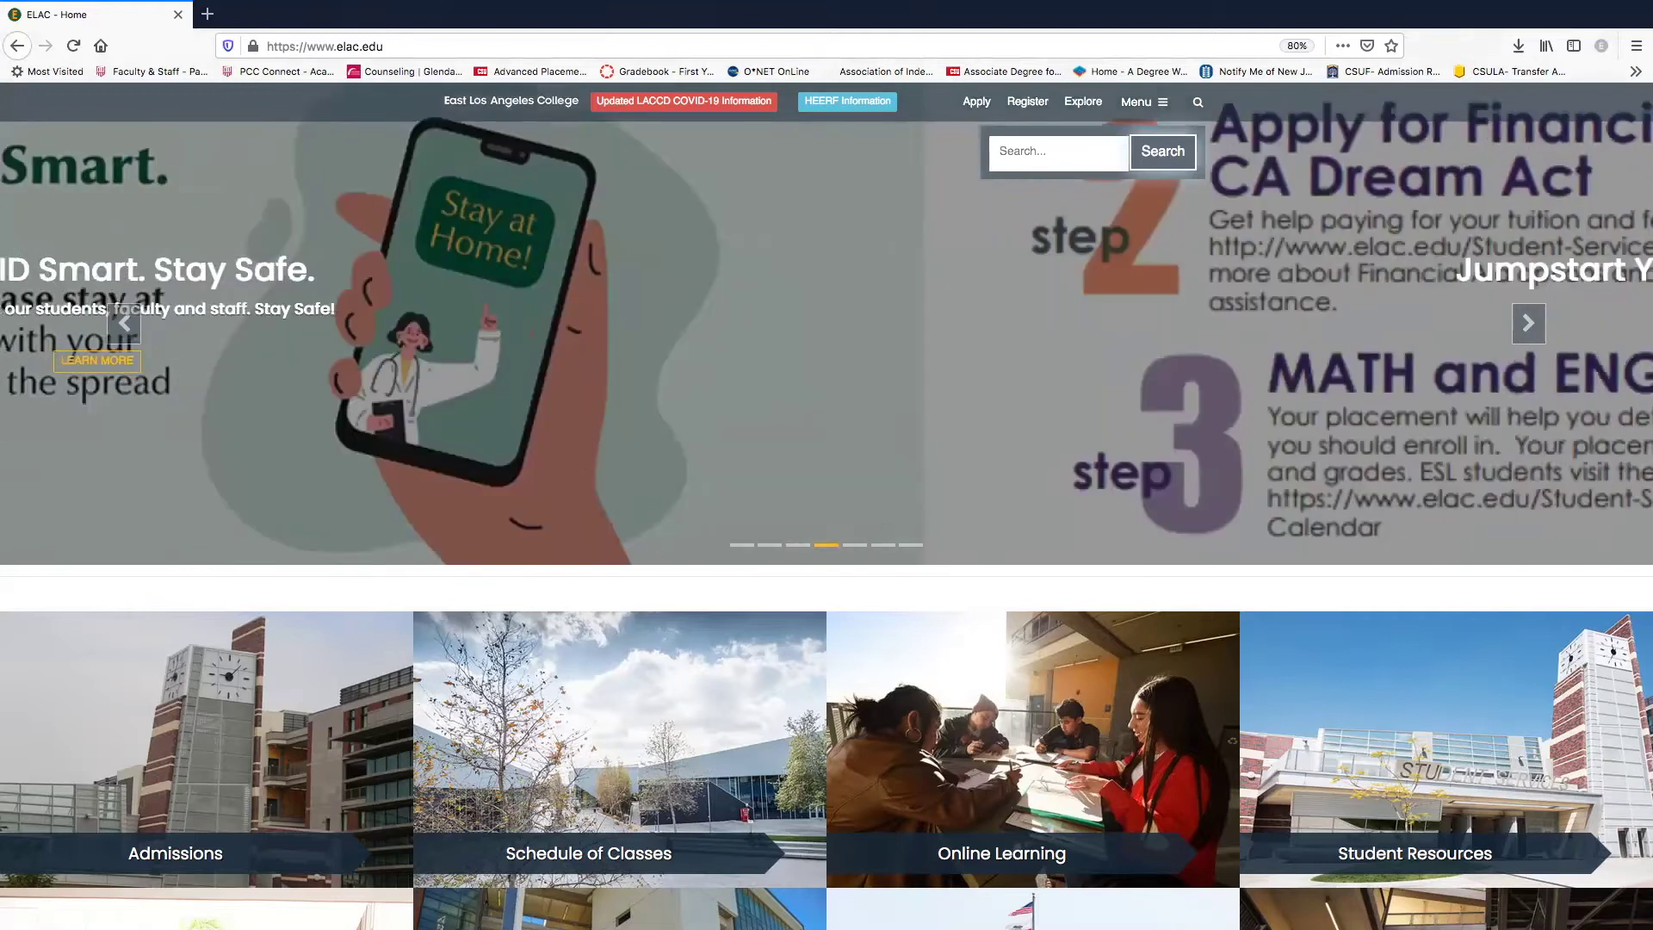
# Run the college site search for admissions, open the Admissions result and go to its Forms page.
pyautogui.press('Return')
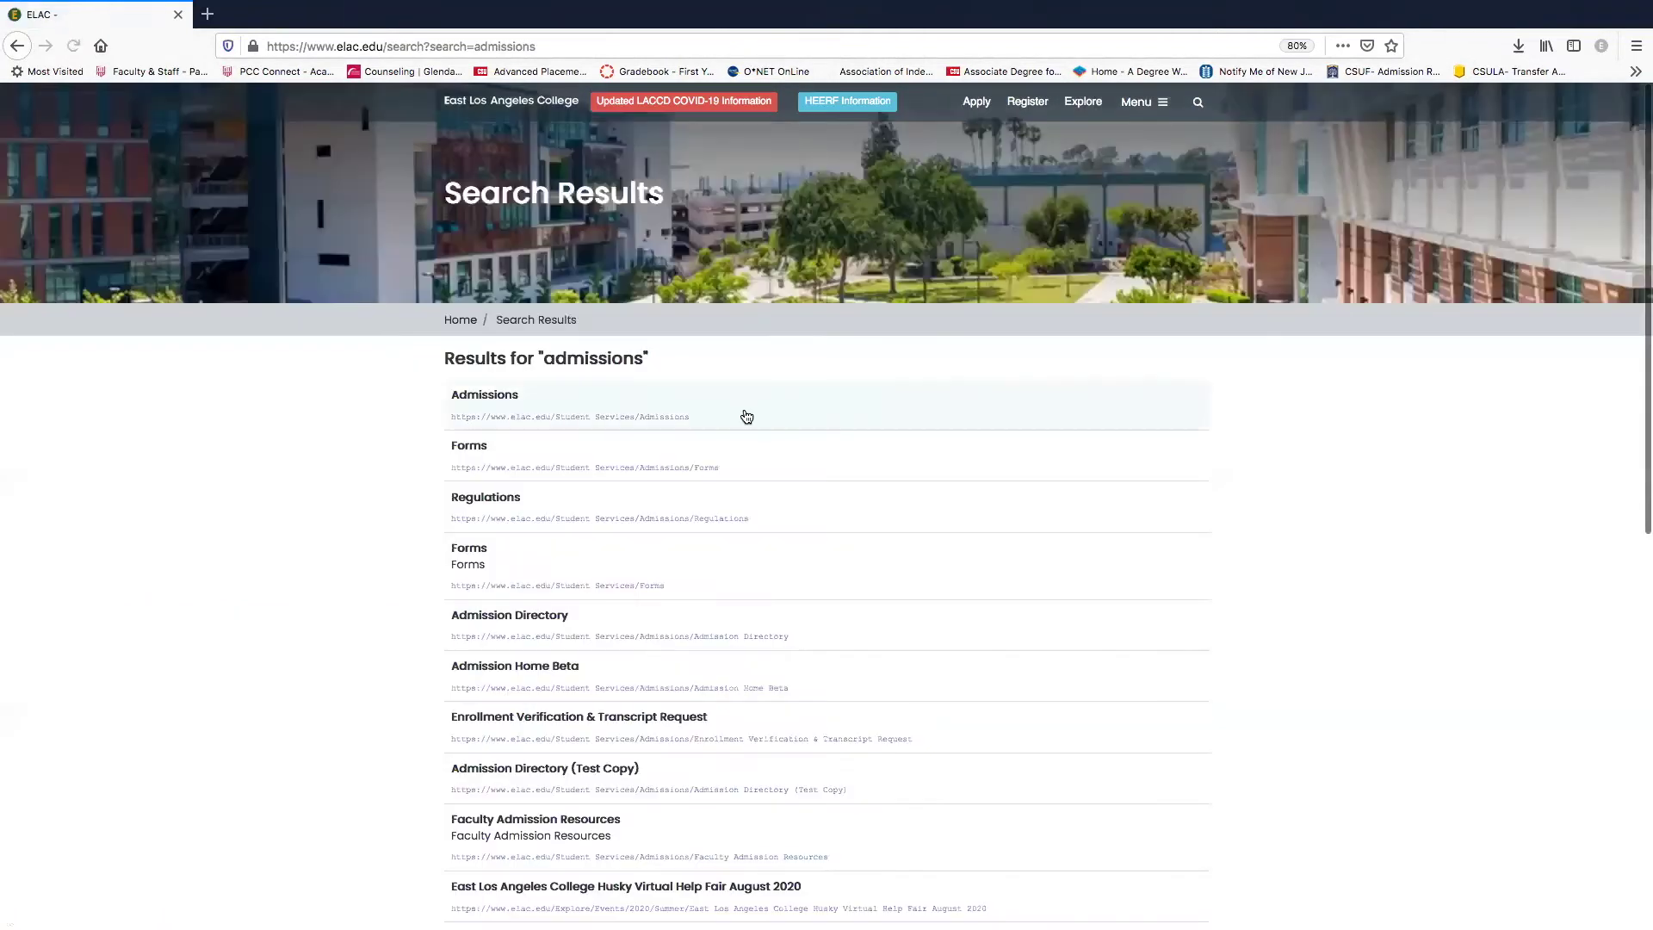
pyautogui.click(497, 397)
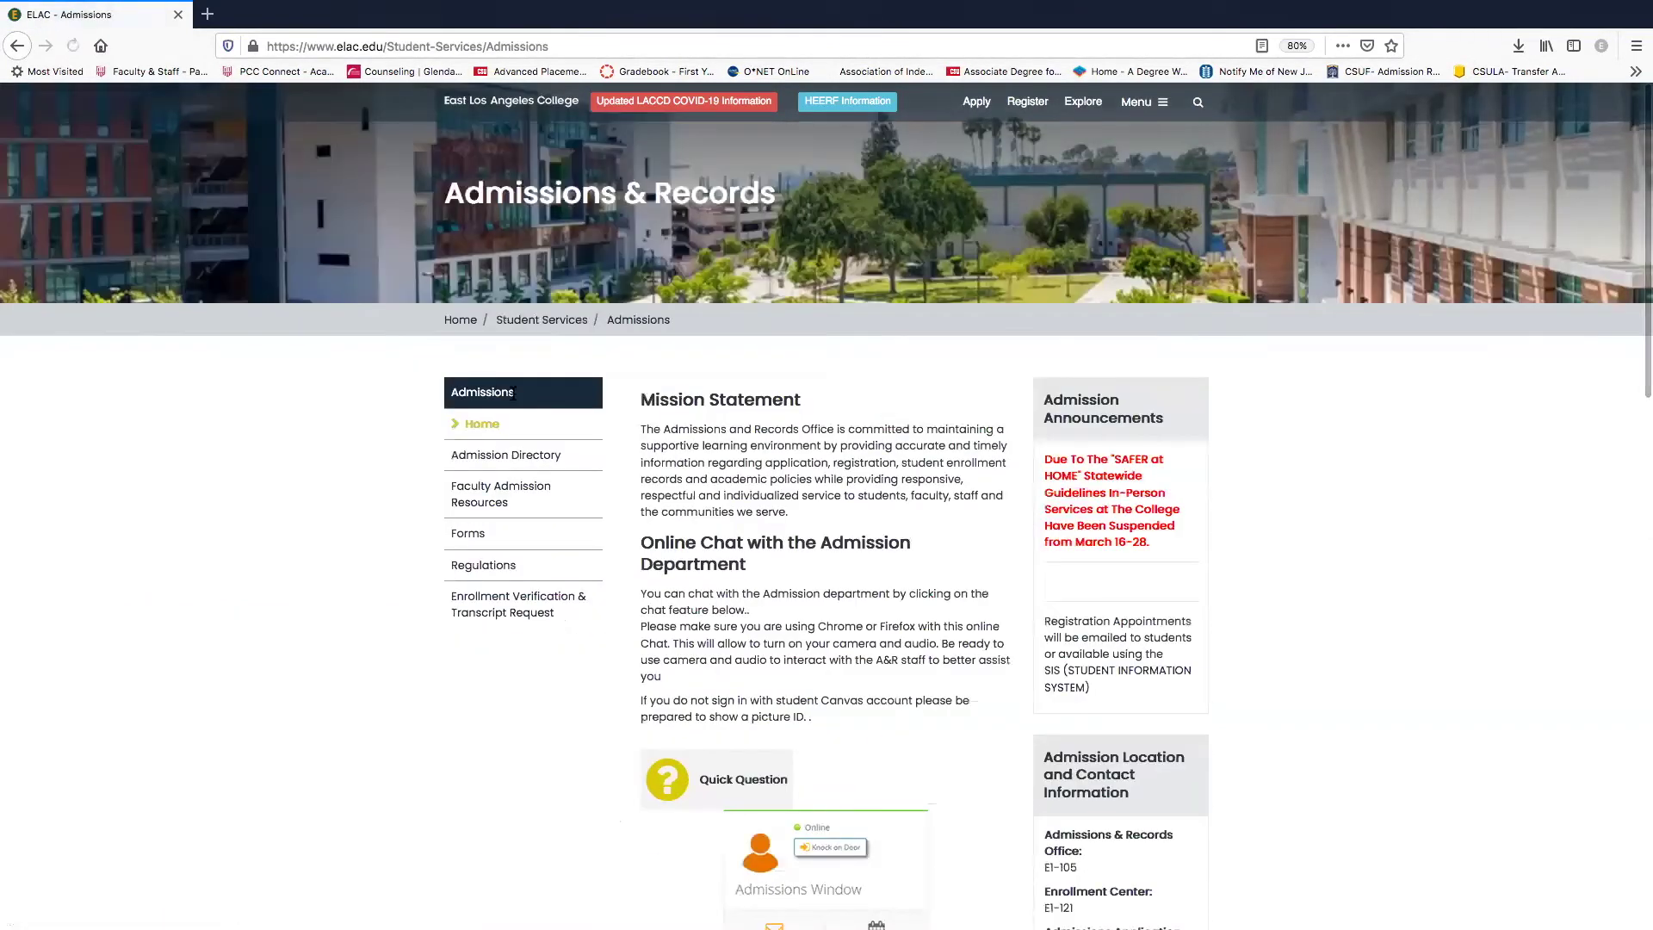
pyautogui.scroll(-1, 811, 463)
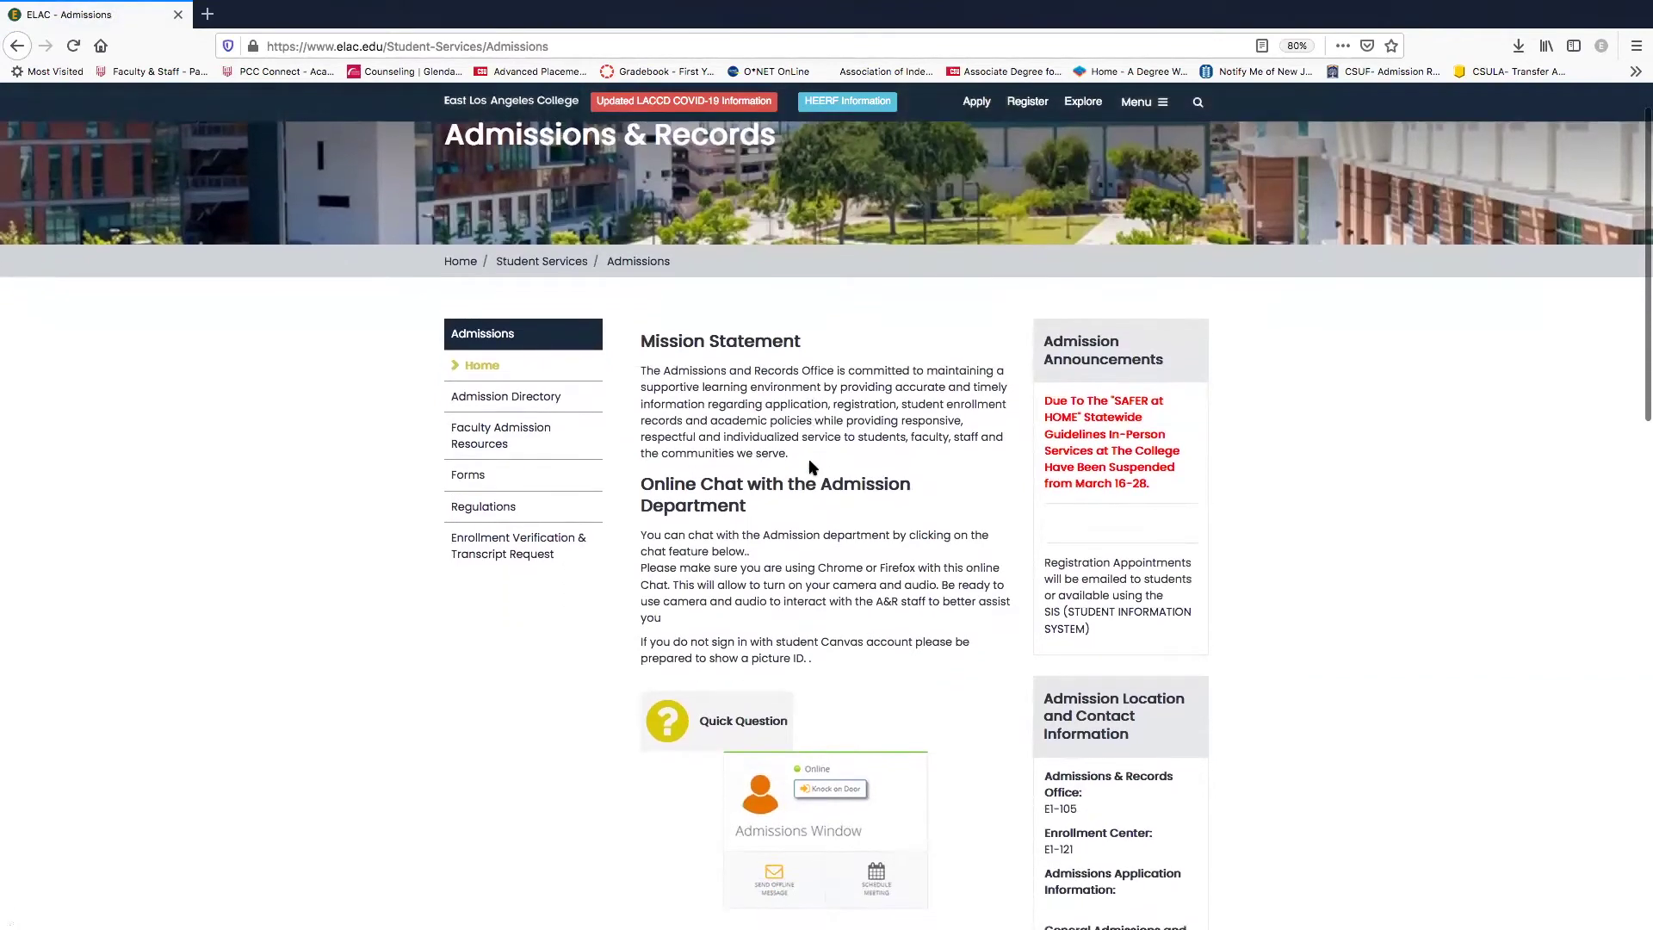
pyautogui.click(478, 485)
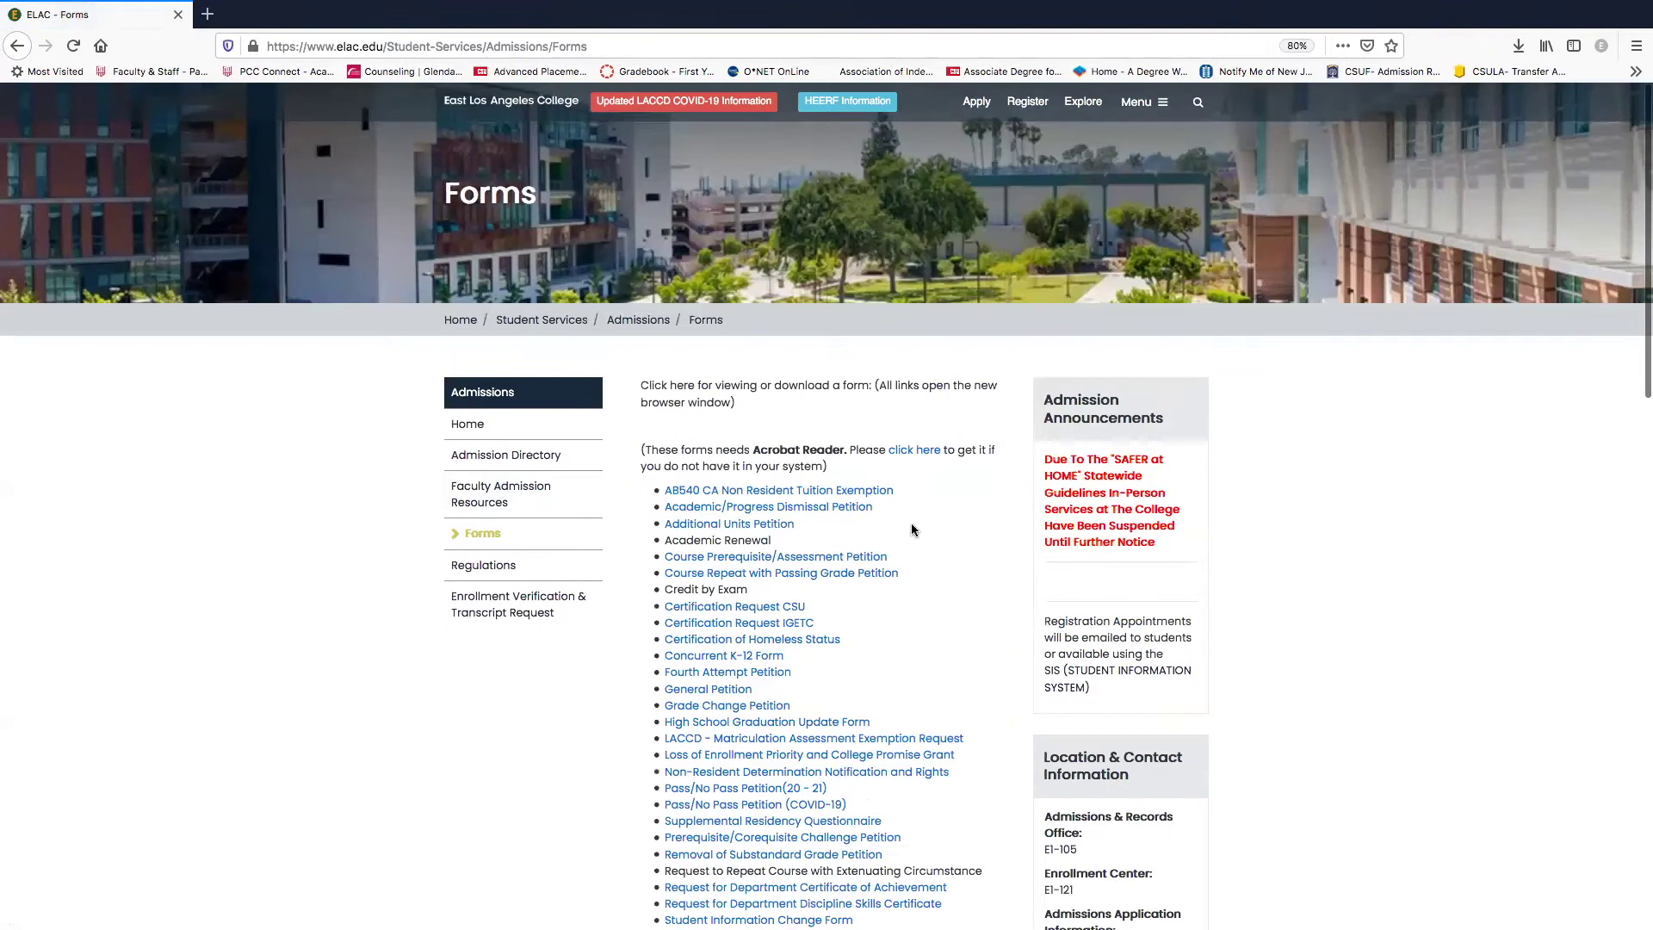
# Highlight the CSU and IGETC certification request links, download the Certification Request IGETC form and open the PDF.
pyautogui.scroll(-1, 727, 499)
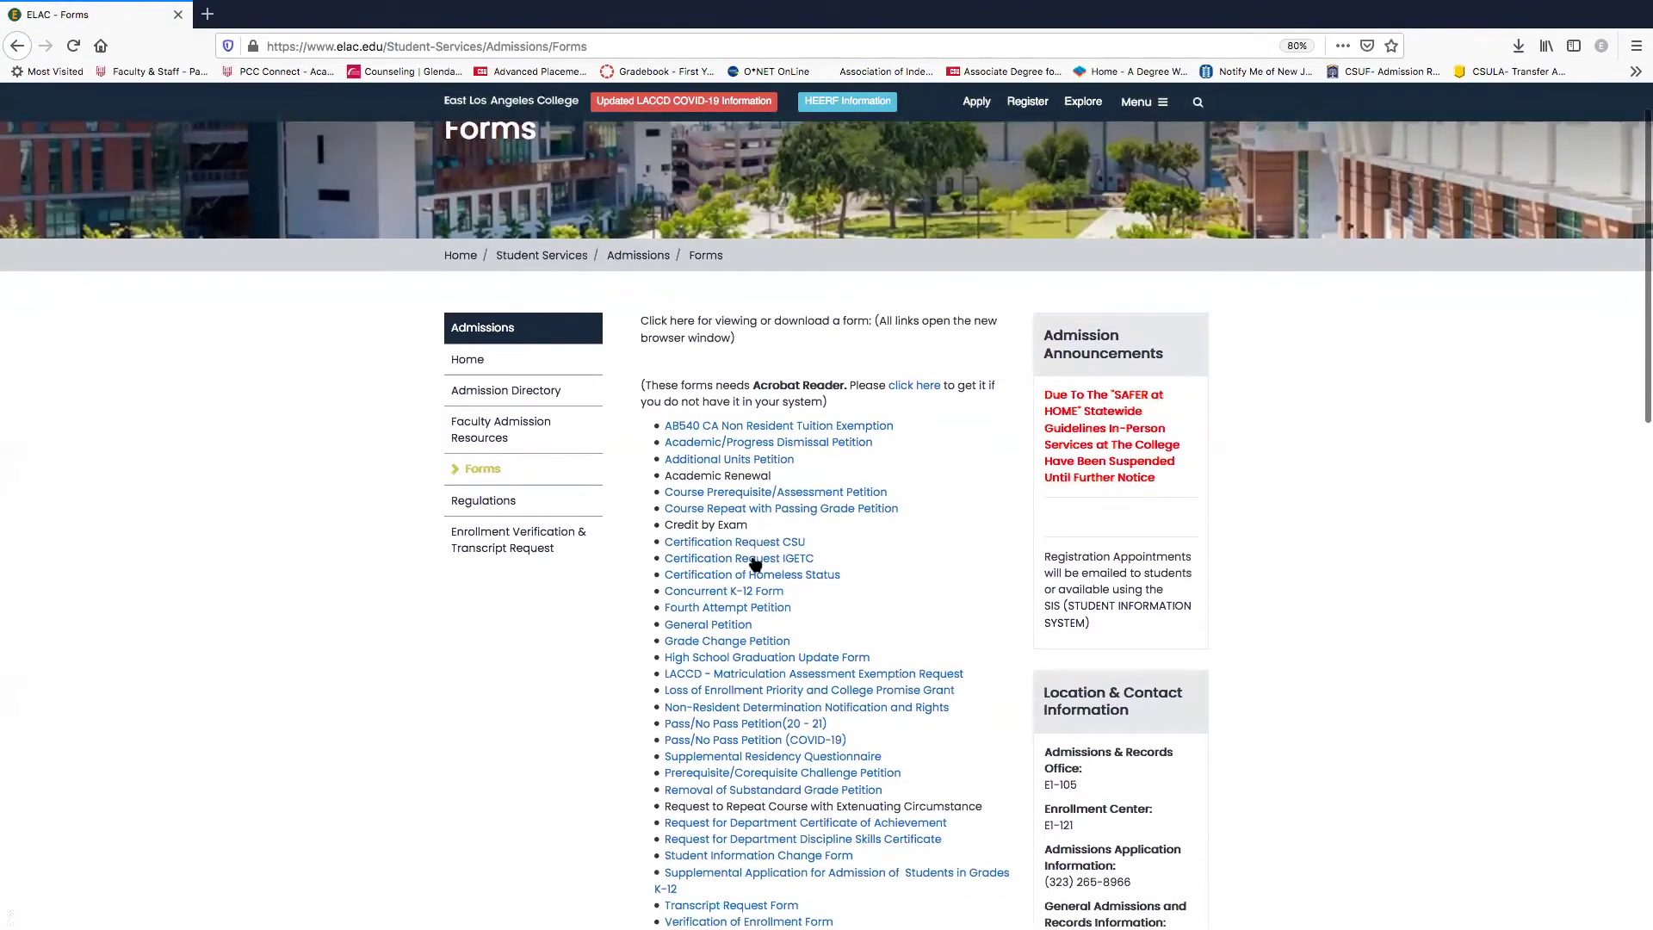
pyautogui.moveTo(664, 539); pyautogui.dragTo(818, 560)
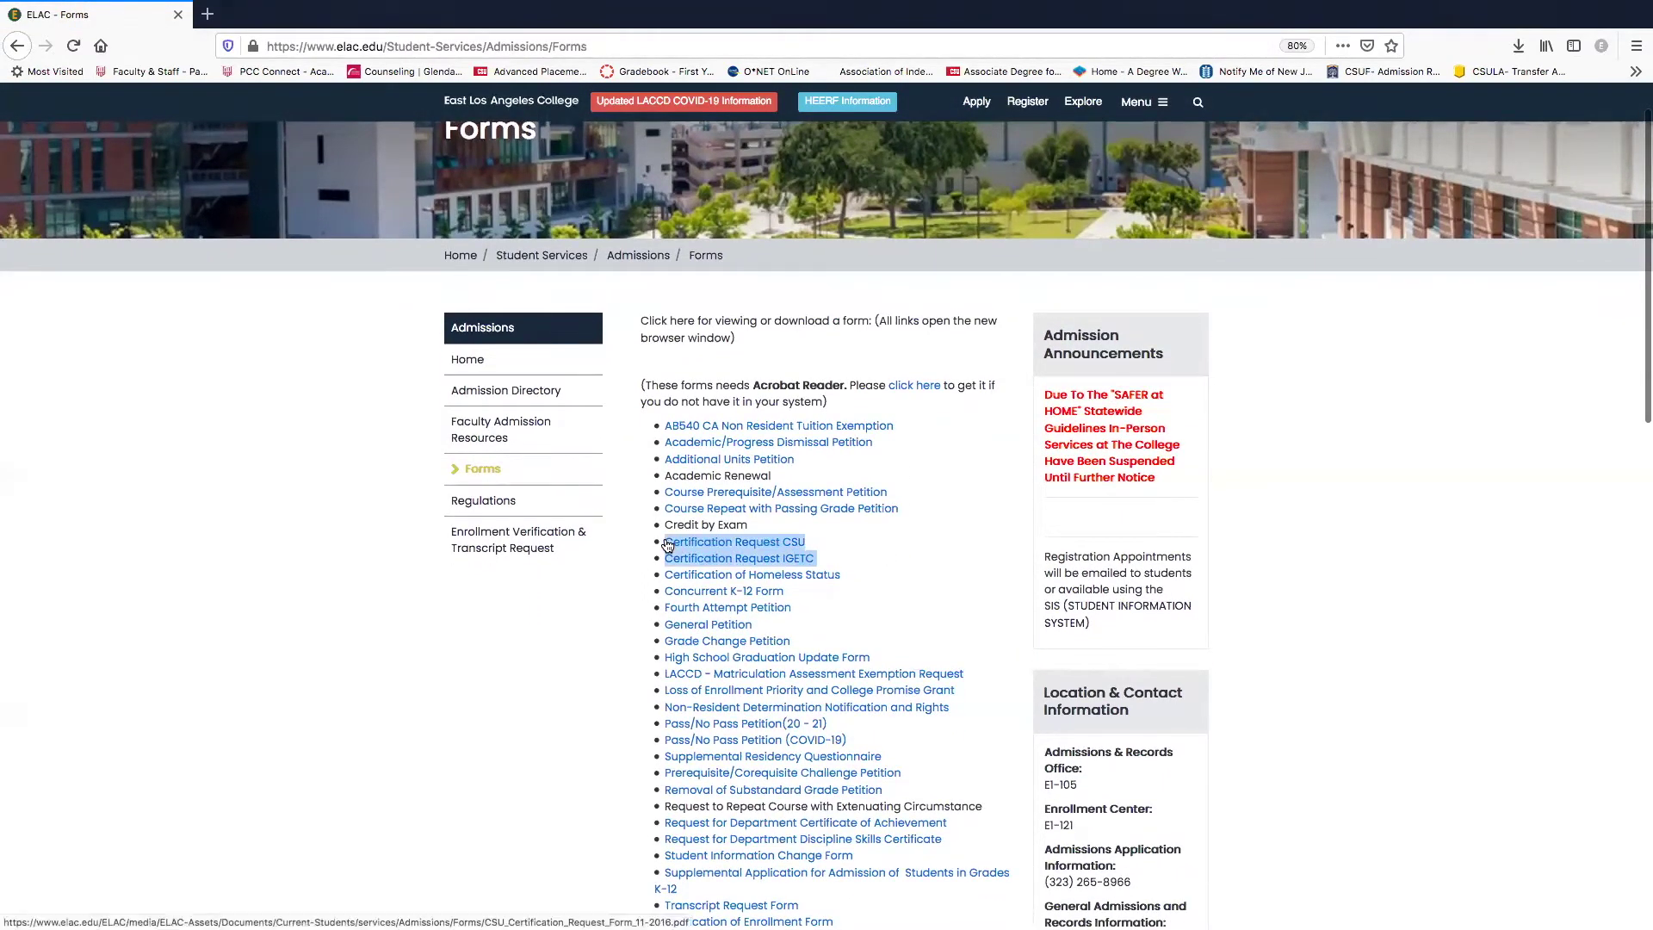
pyautogui.click(864, 535)
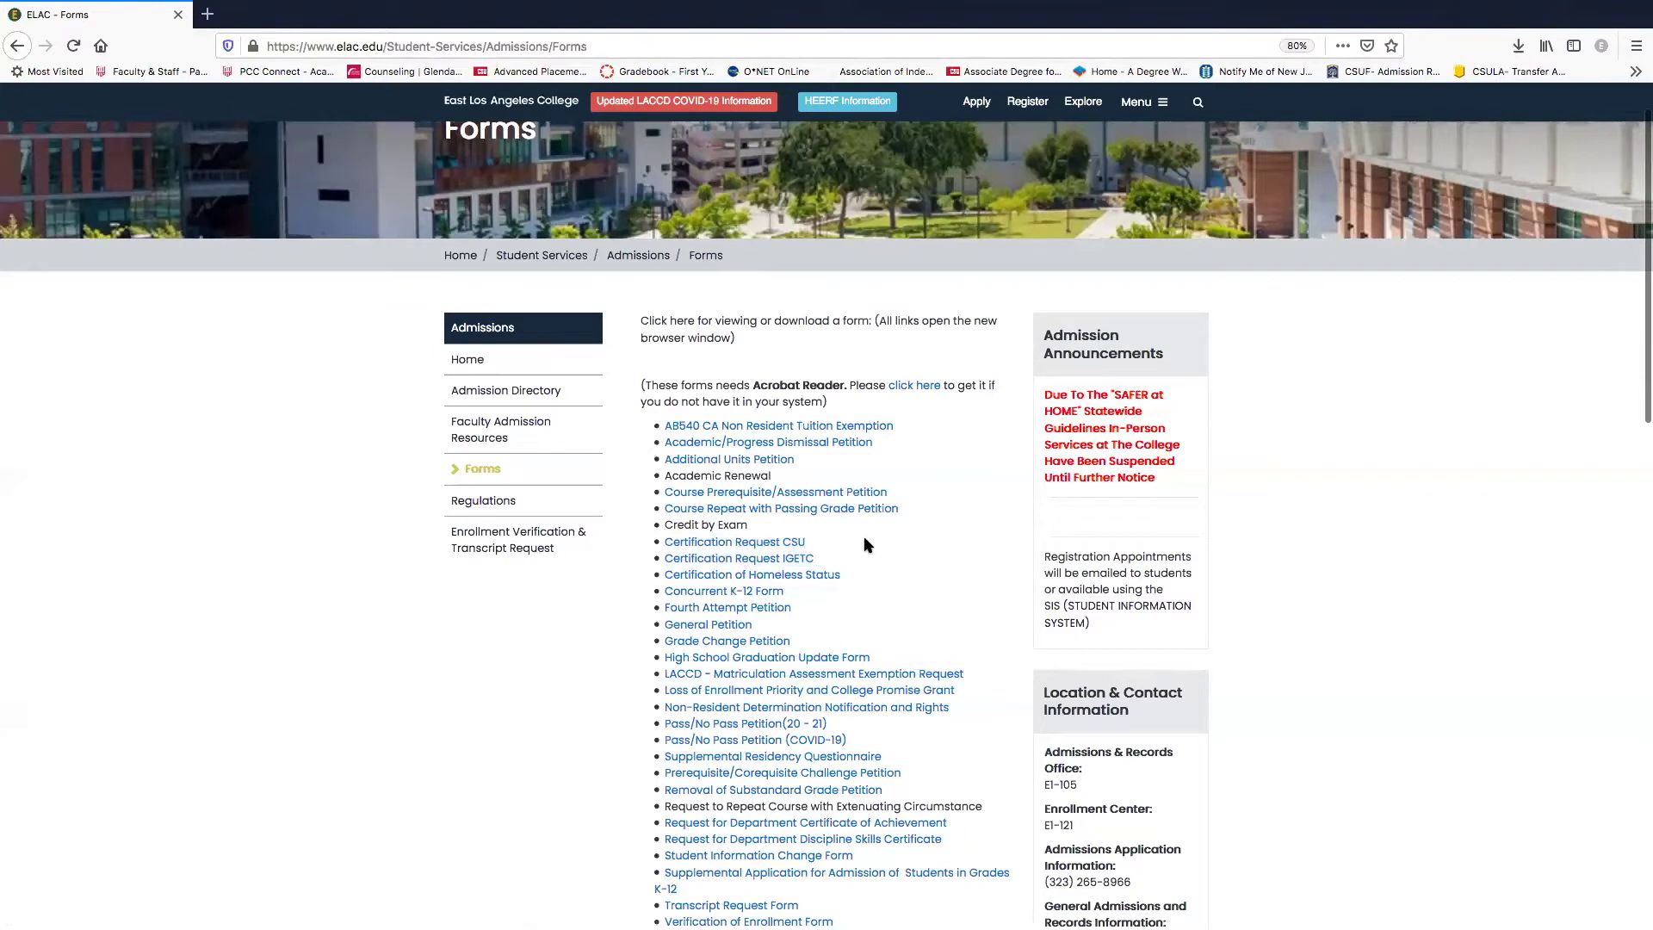
pyautogui.click(805, 560)
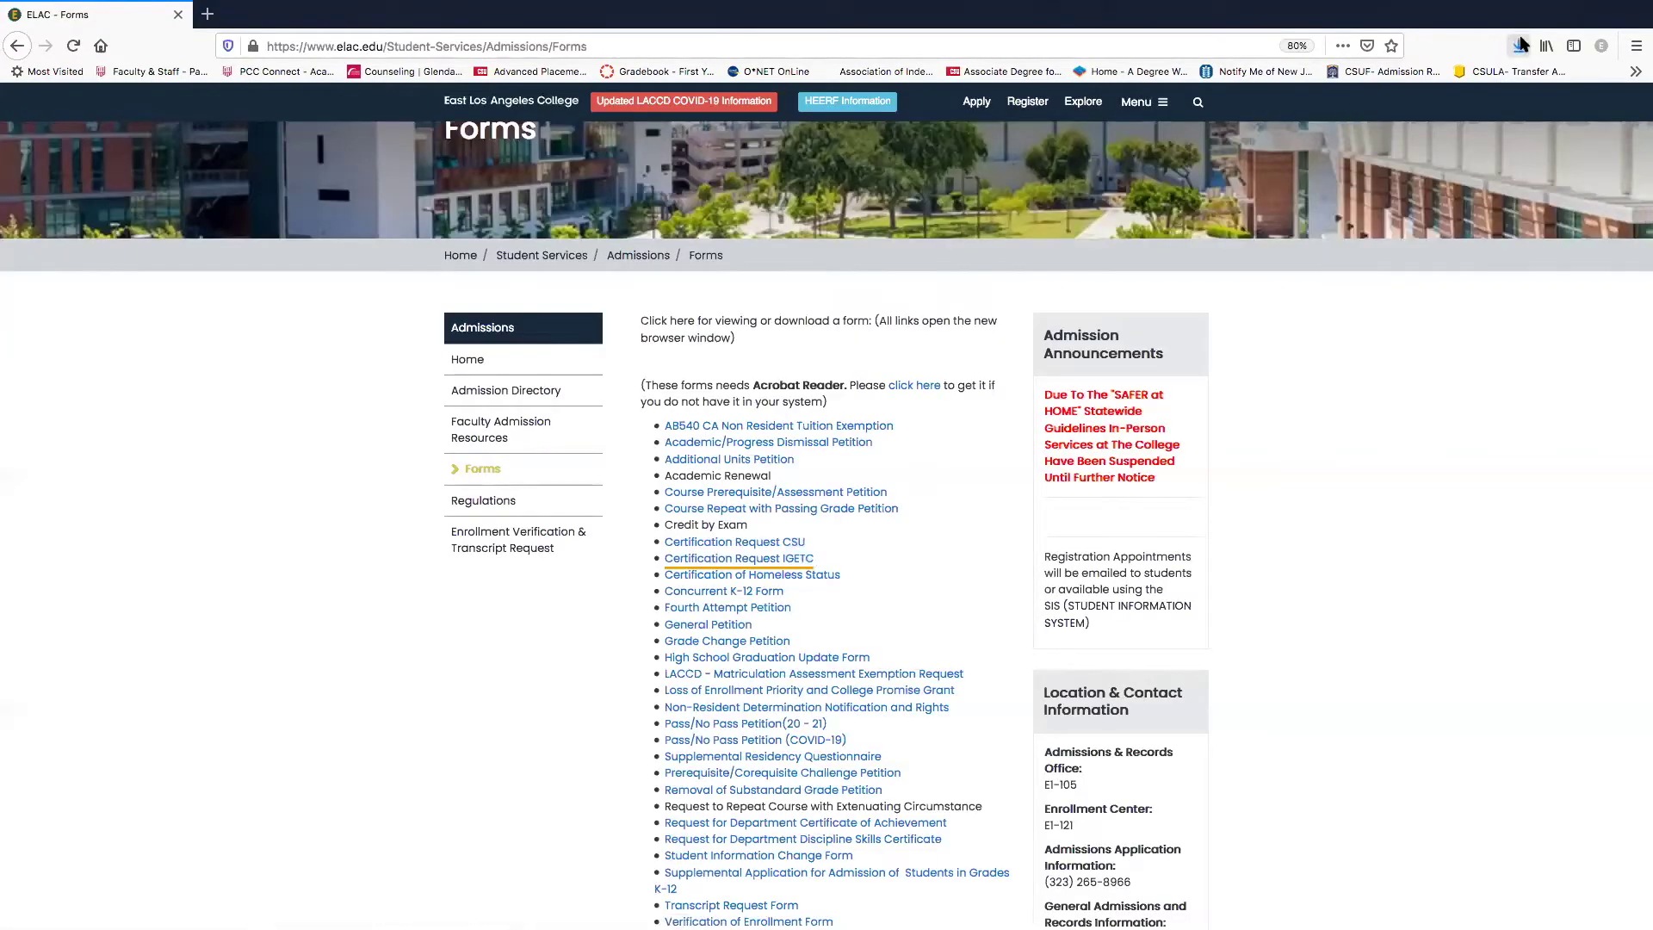
pyautogui.click(1305, 84)
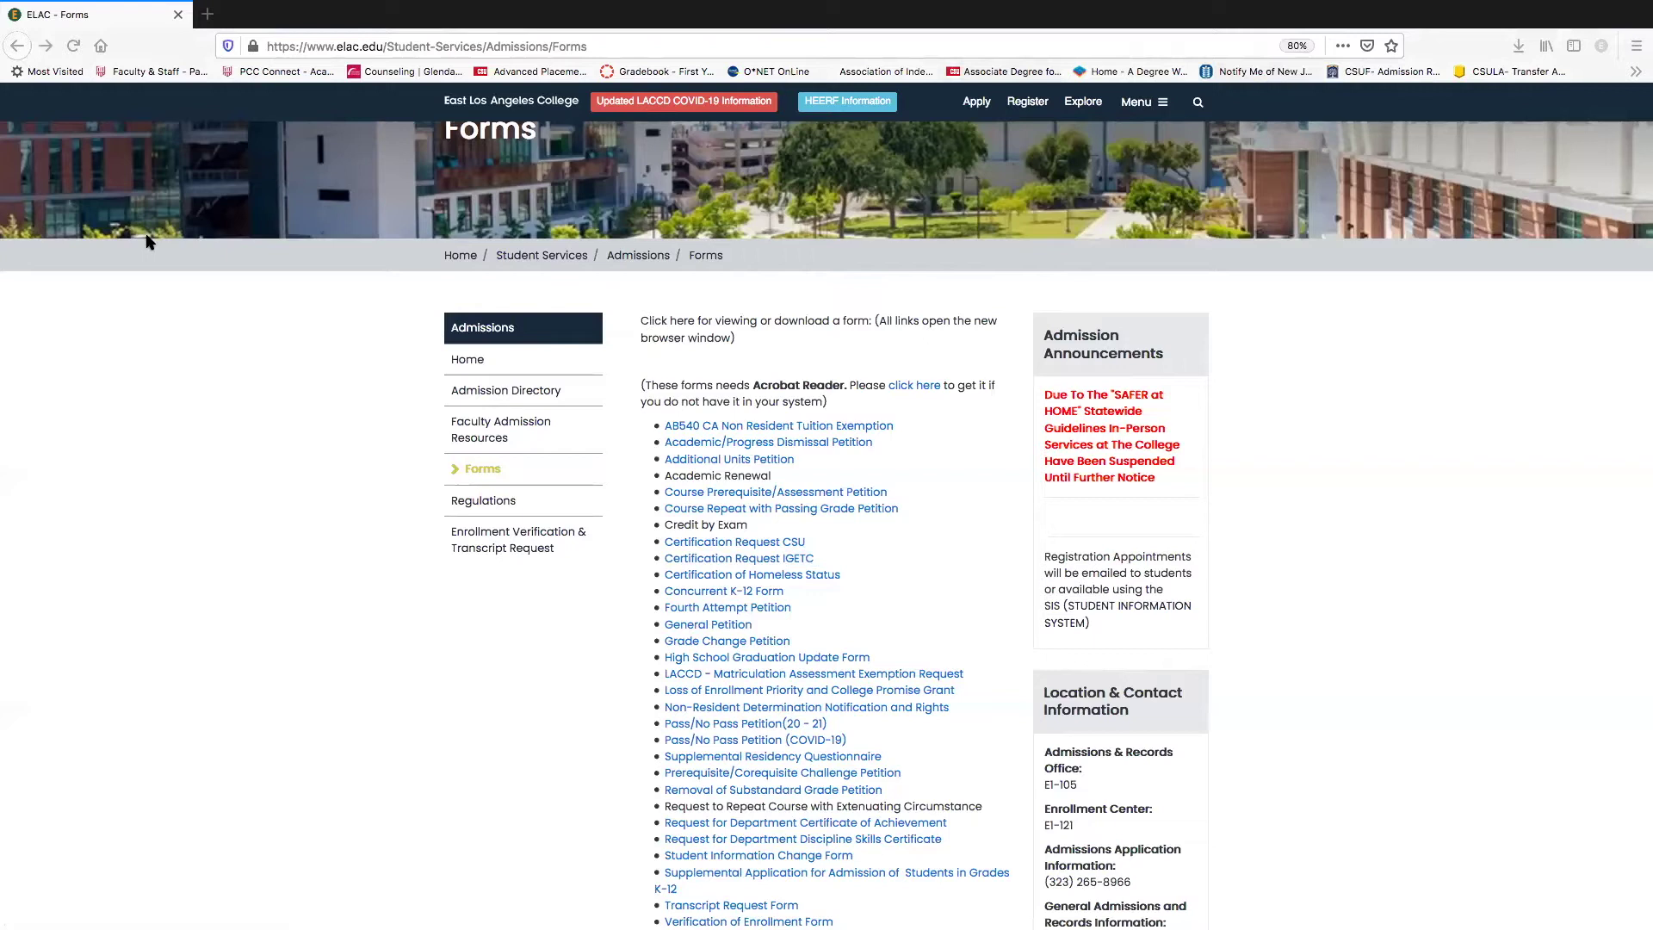
pyautogui.click(495, 8)
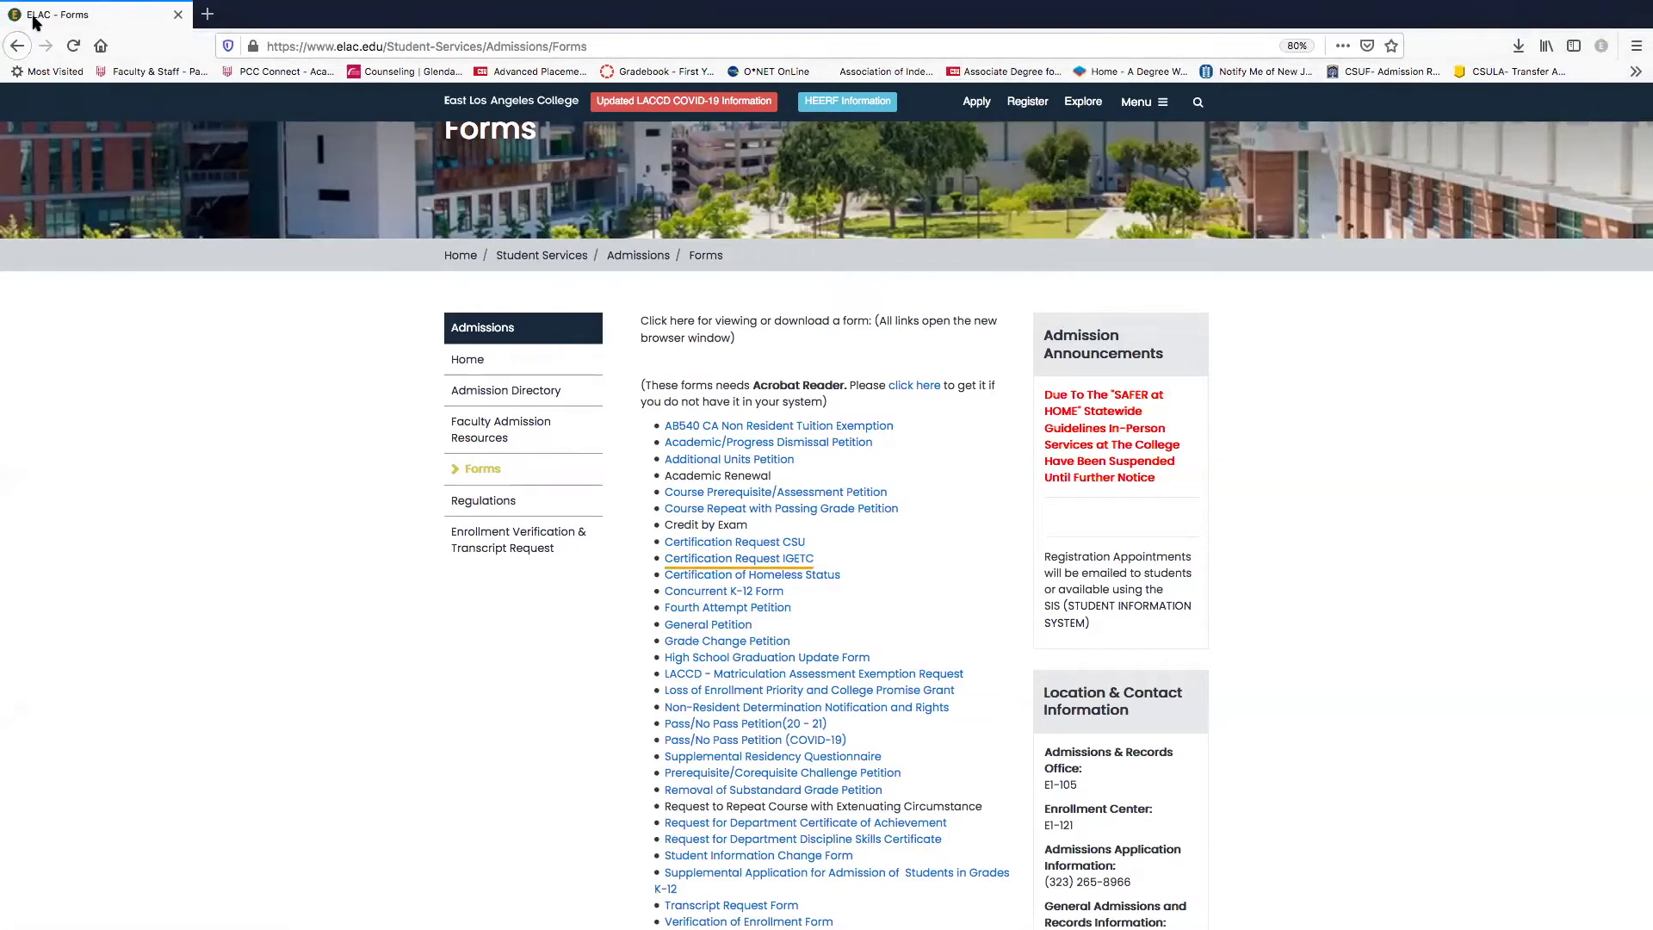
pyautogui.click(46, 30)
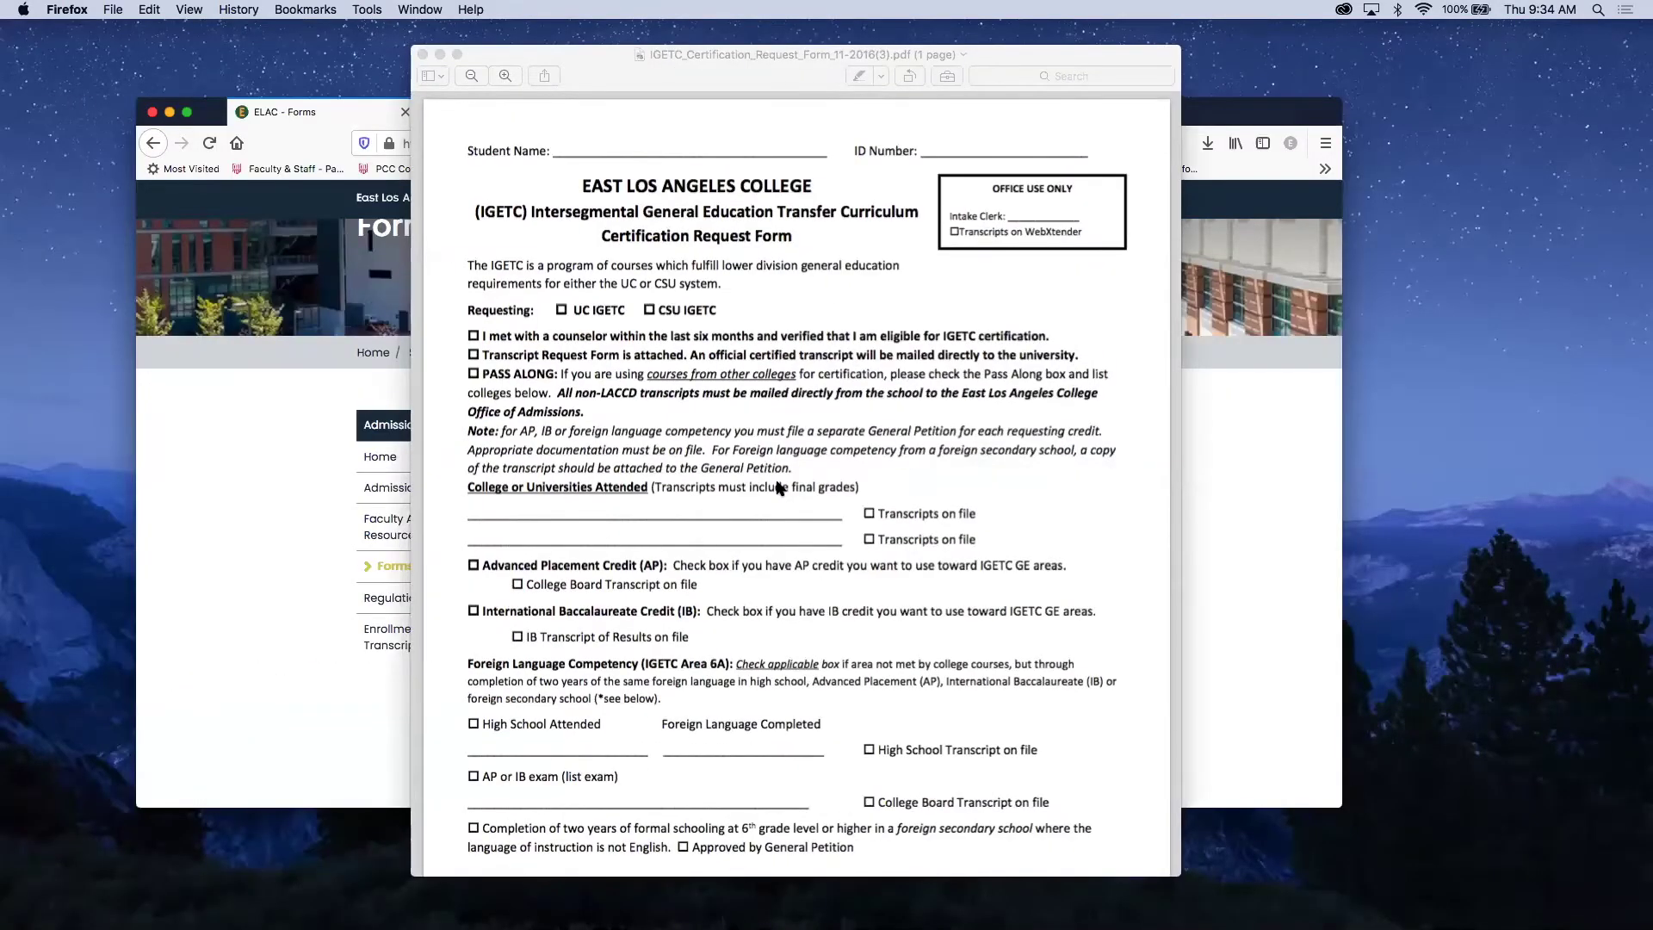
# Read through the IGETC Certification Request Form from start to end and close its window.
pyautogui.scroll(-5, 777, 487)
pyautogui.scroll(-5, 776, 487)
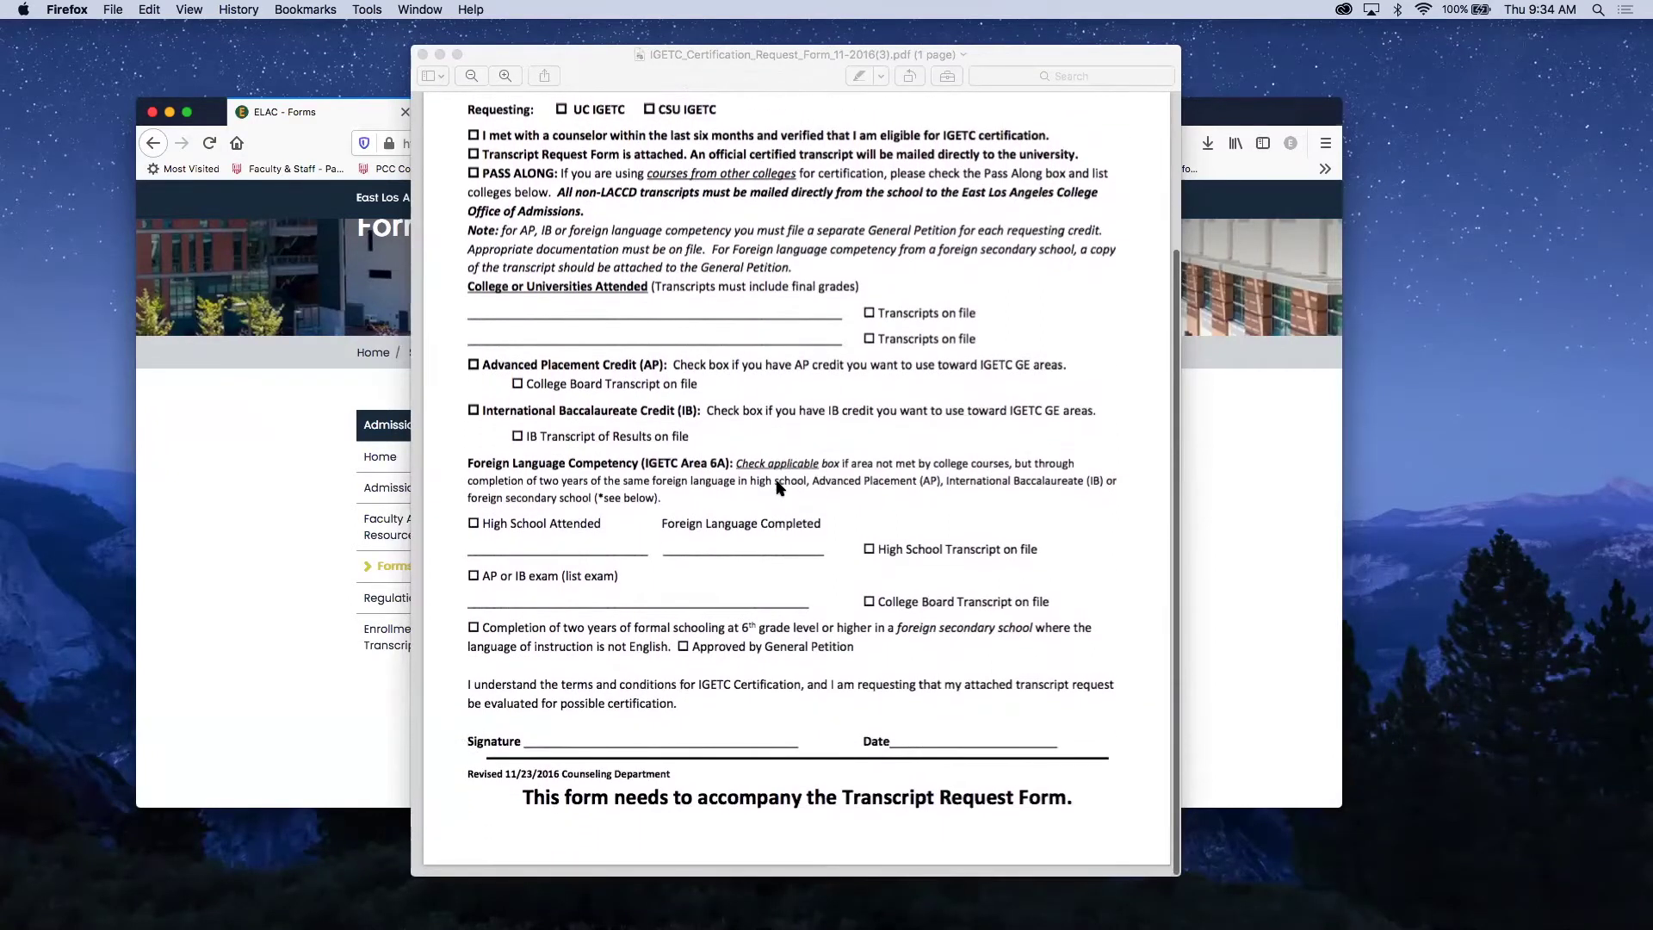
pyautogui.scroll(10, 776, 487)
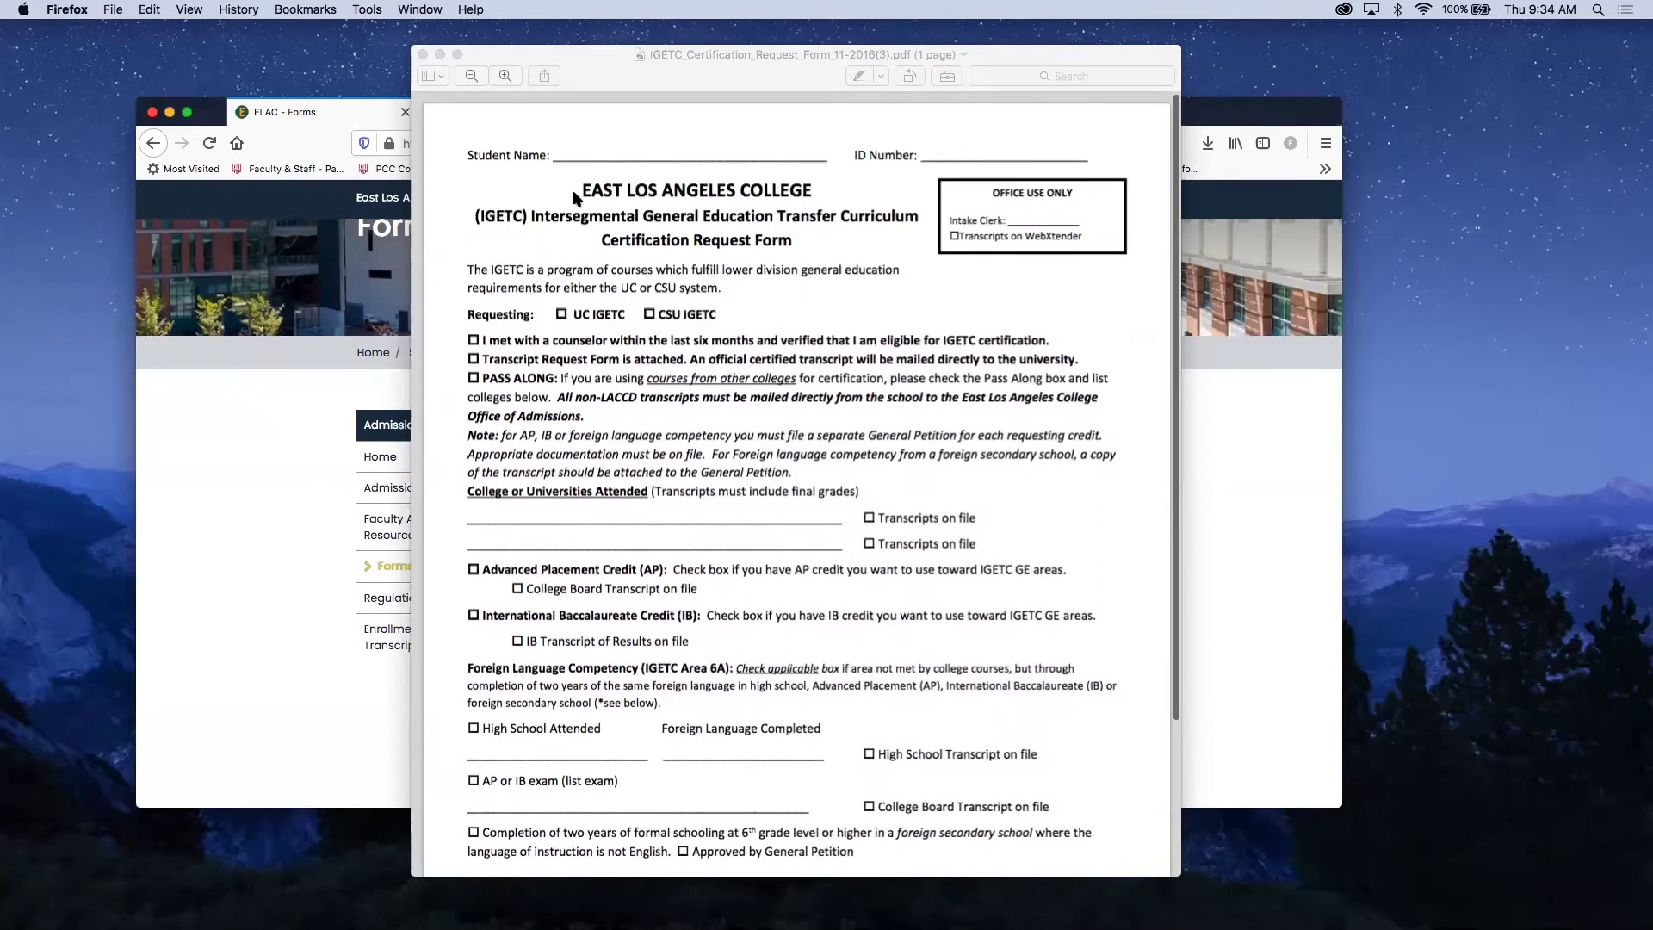
pyautogui.click(423, 55)
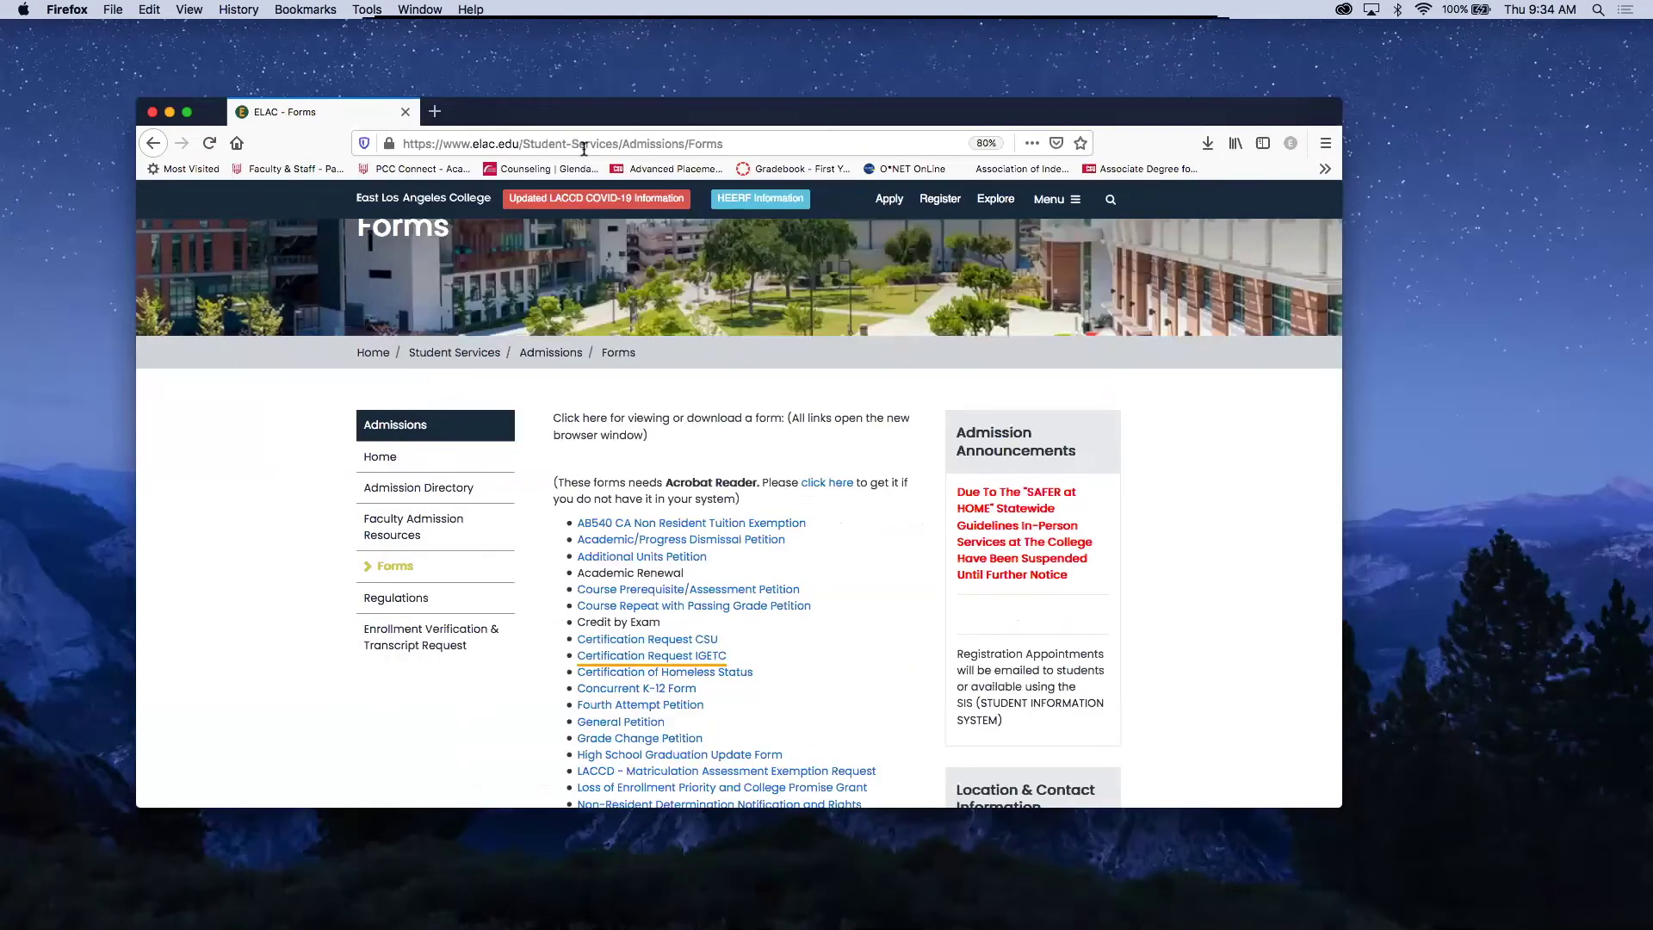
# Search the college site for "transcript" and open the Enrollment Verification & Transcript Request result.
pyautogui.click(1111, 201)
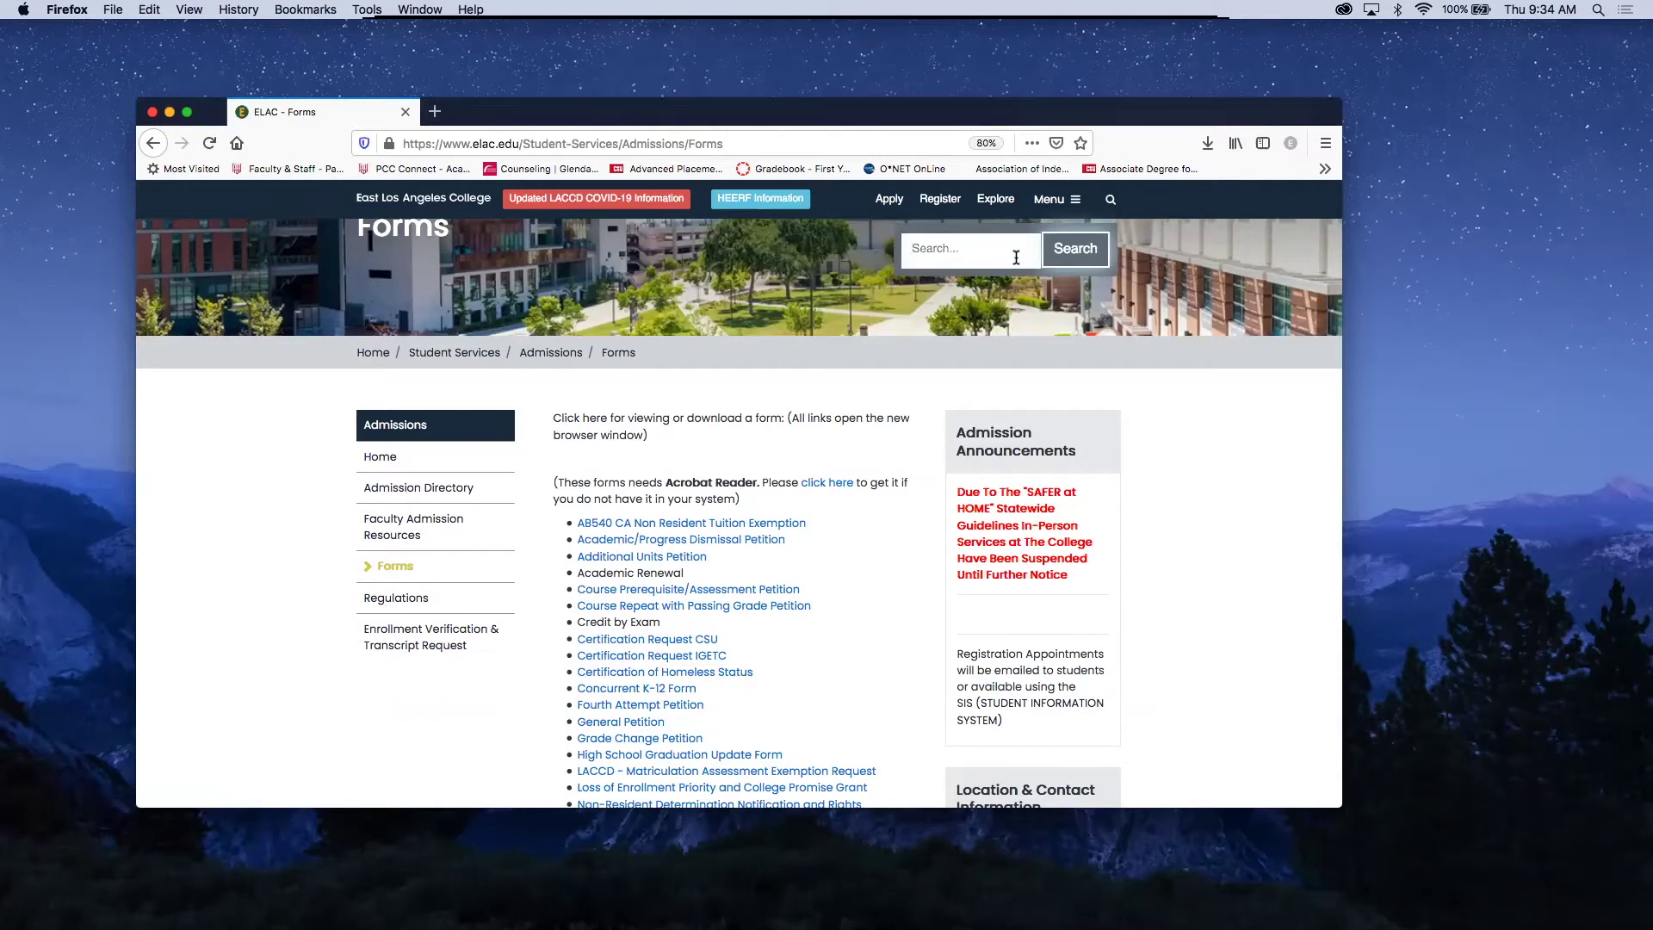
pyautogui.write('transcript')
pyautogui.press('Return')
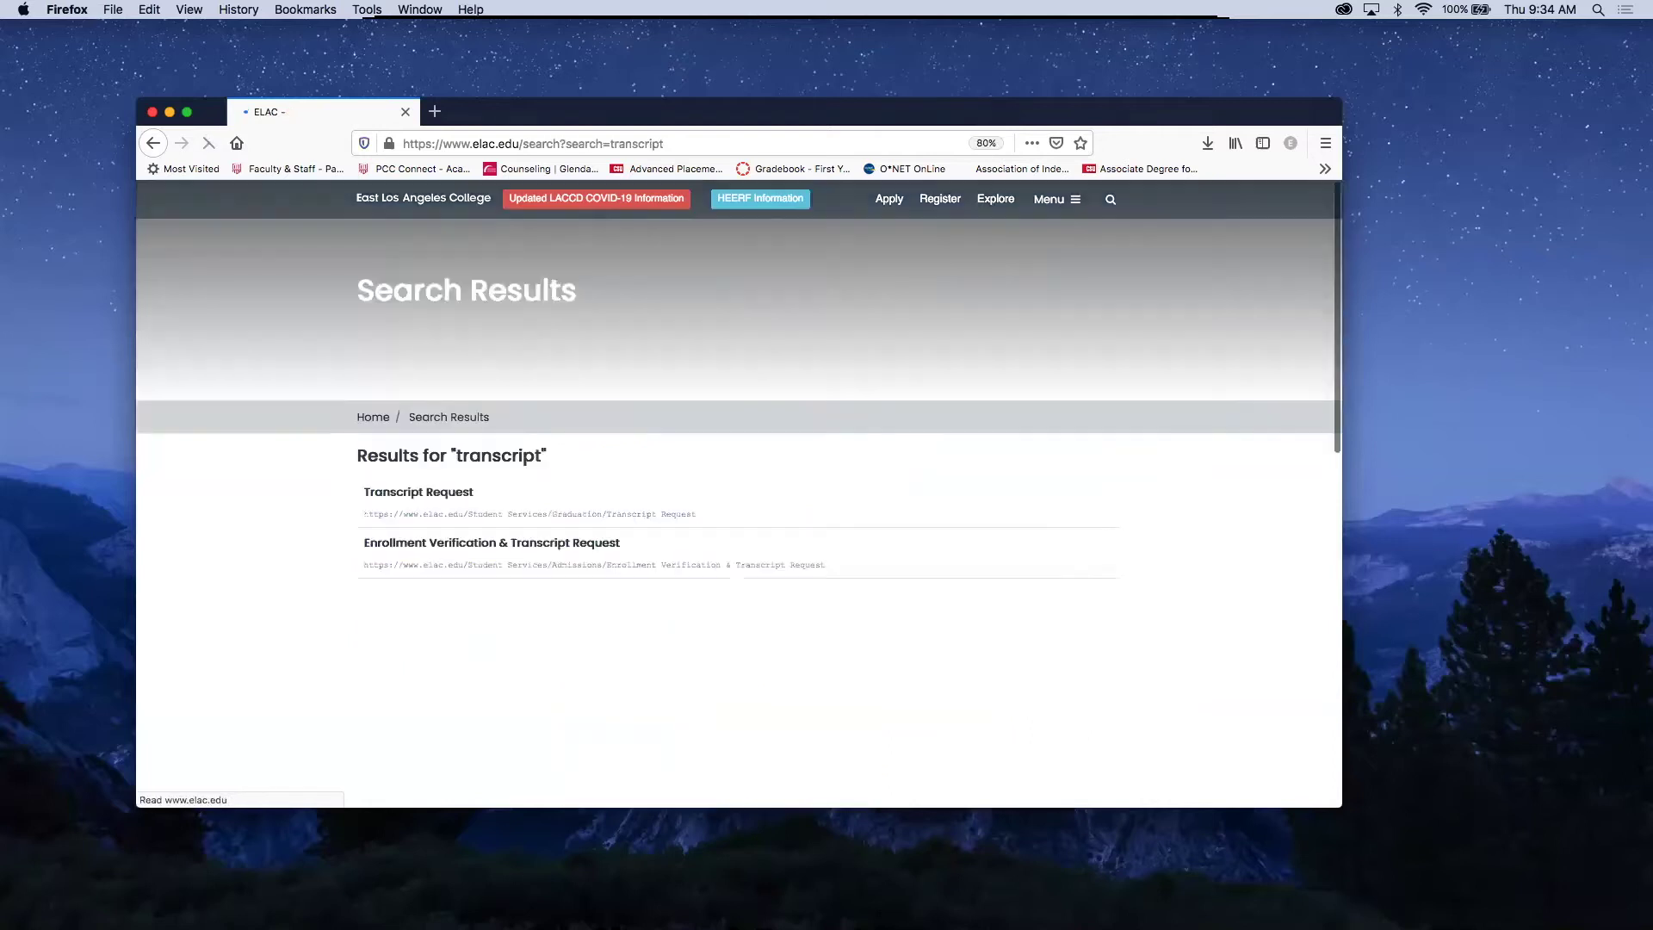
pyautogui.click(576, 543)
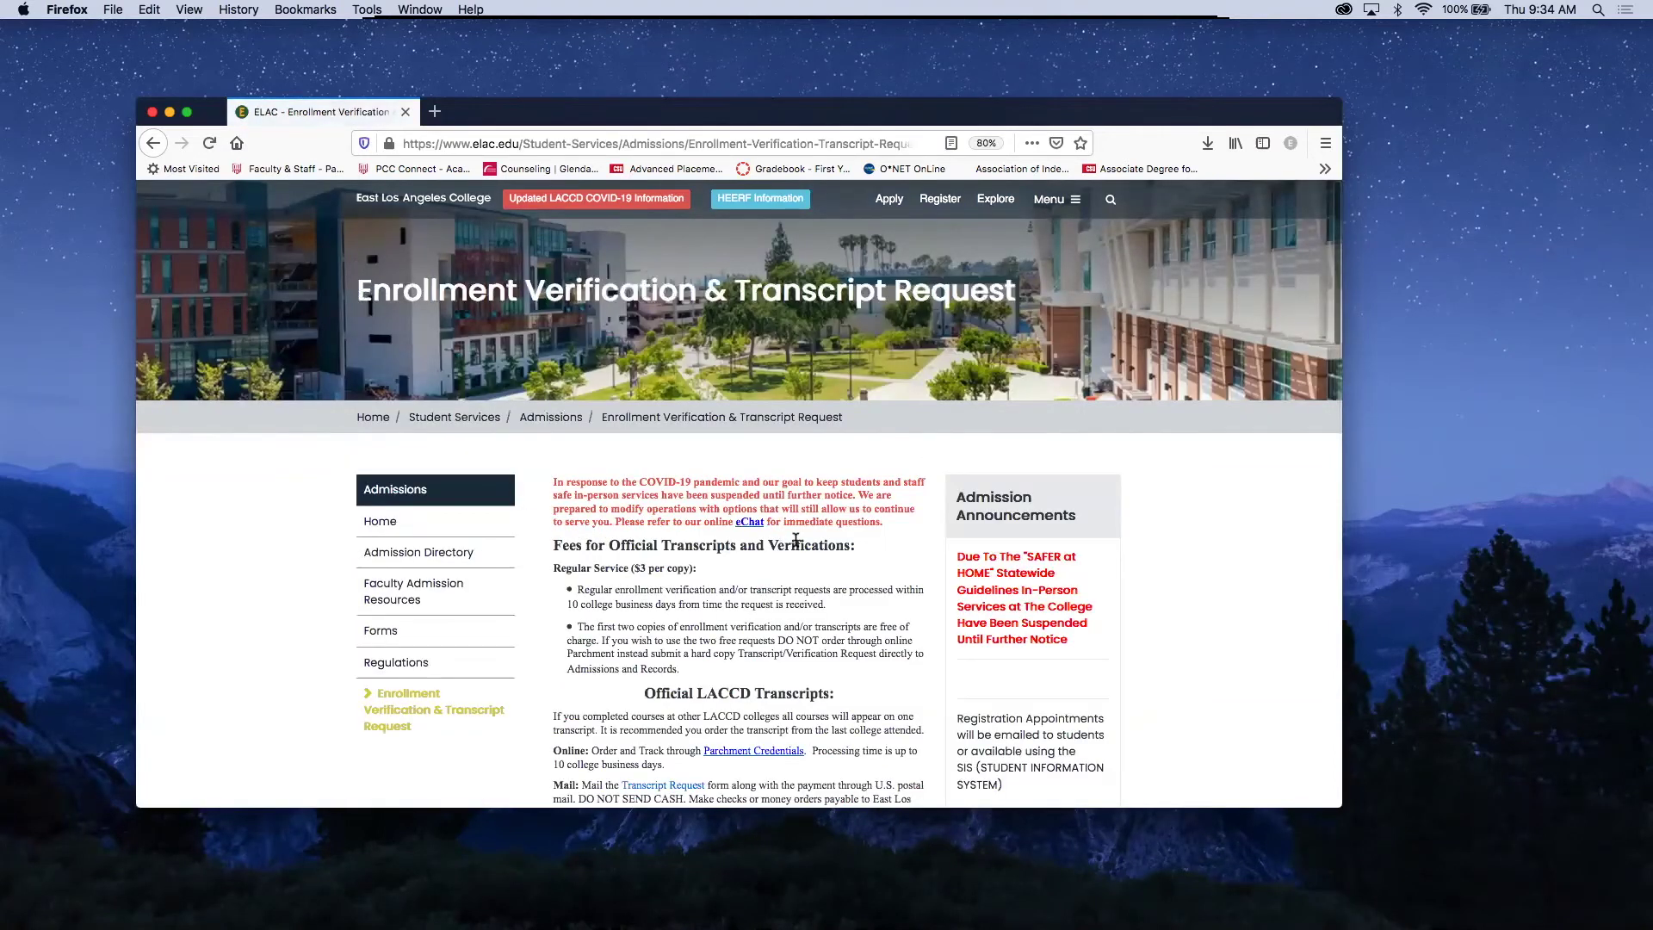
# Open the Parchment Credentials site from the online option for official LACCD transcripts and look over its ordering page.
pyautogui.scroll(-4, 796, 539)
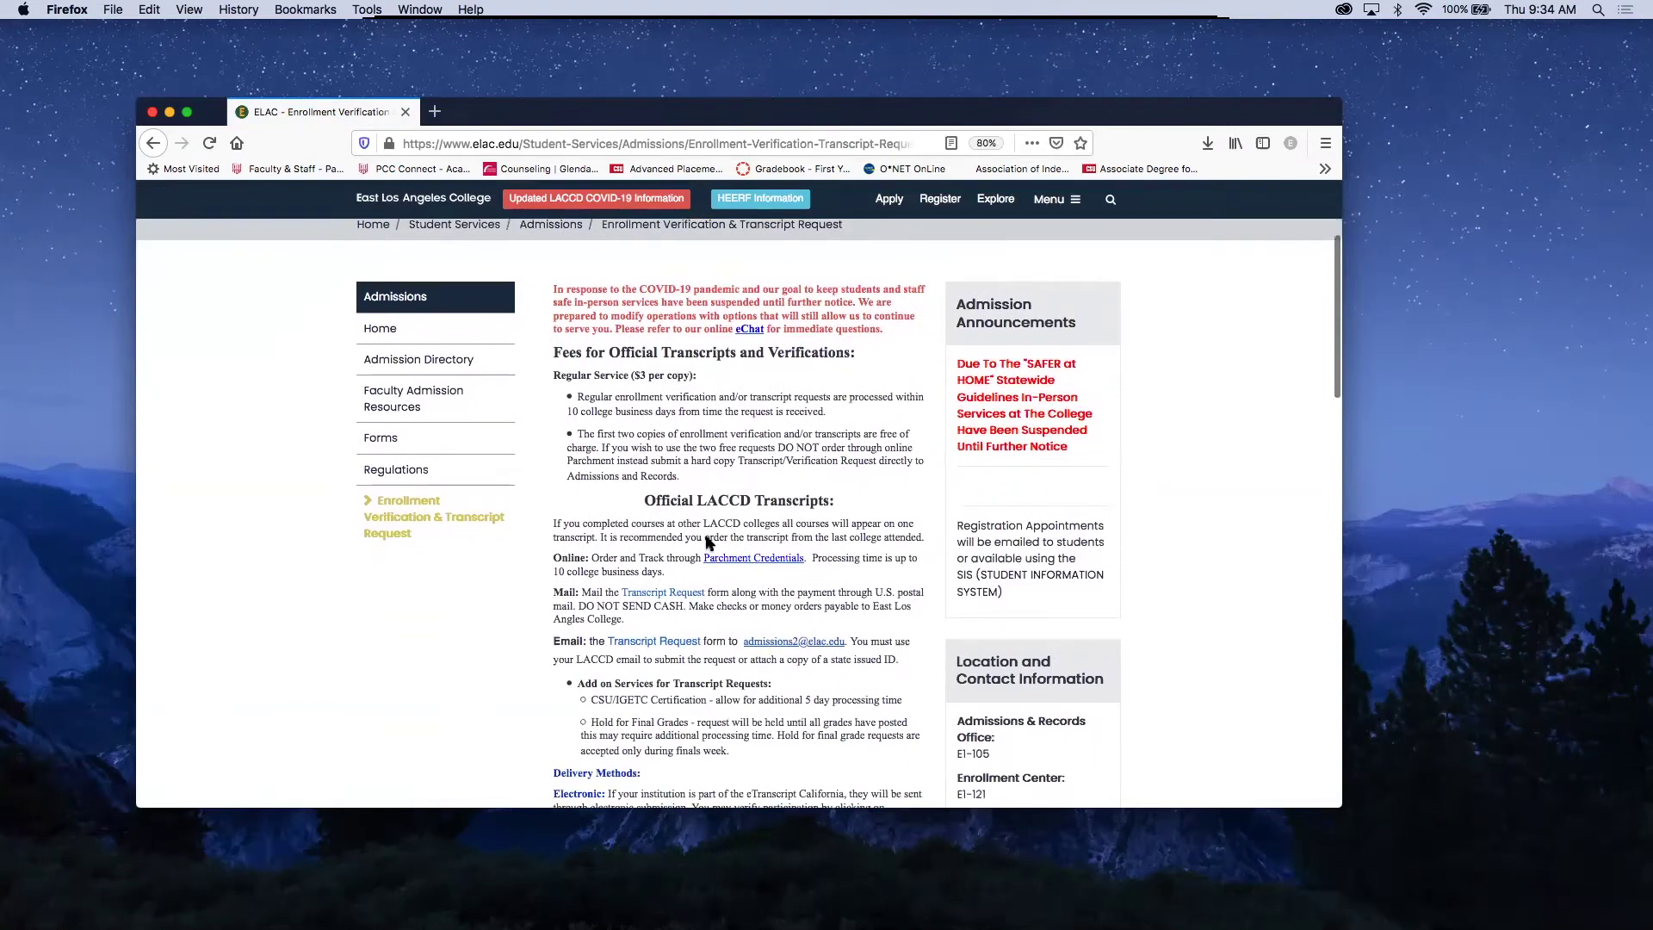
pyautogui.click(751, 559)
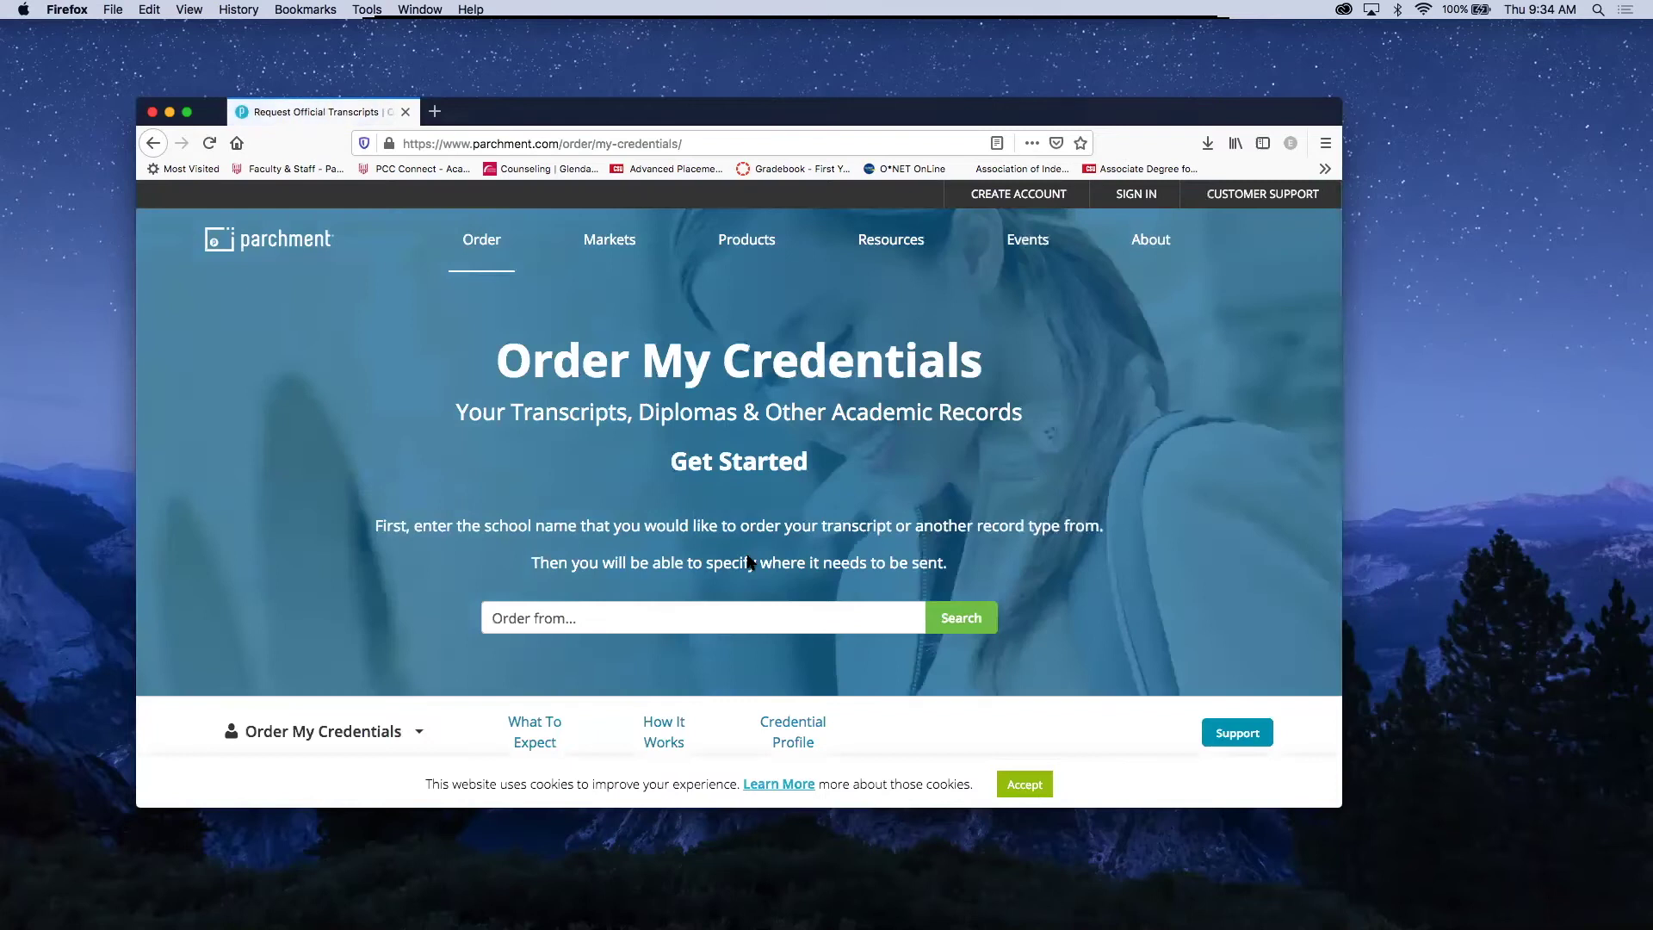
pyautogui.scroll(-2, 932, 380)
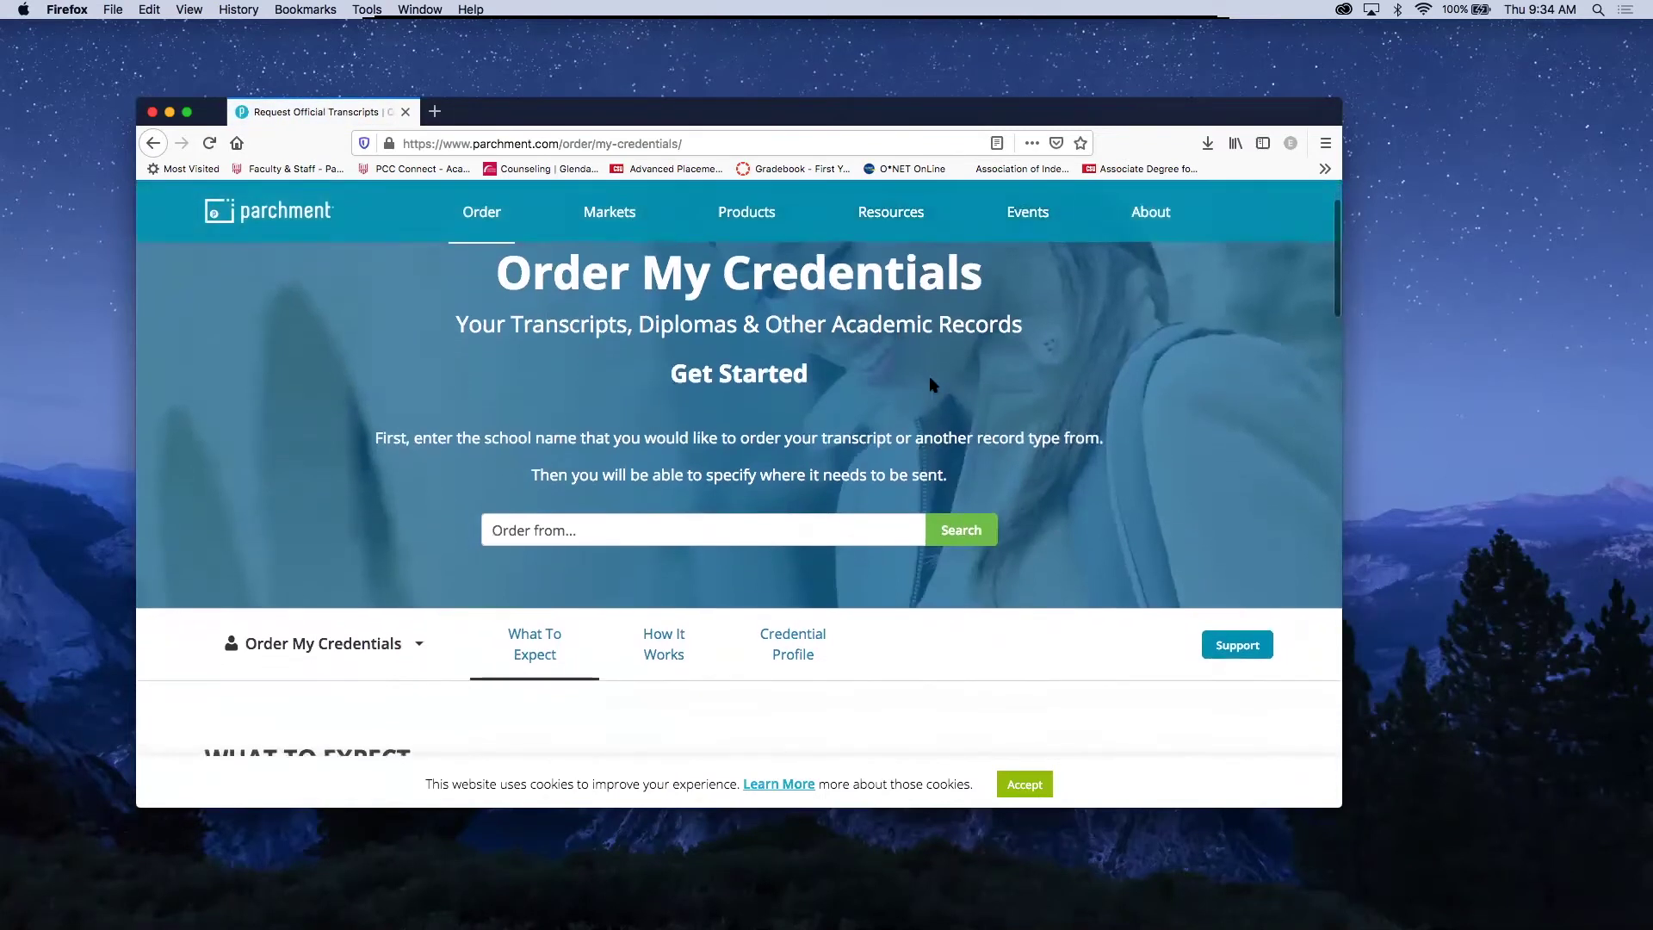
pyautogui.scroll(2, 932, 379)
pyautogui.scroll(1, 936, 298)
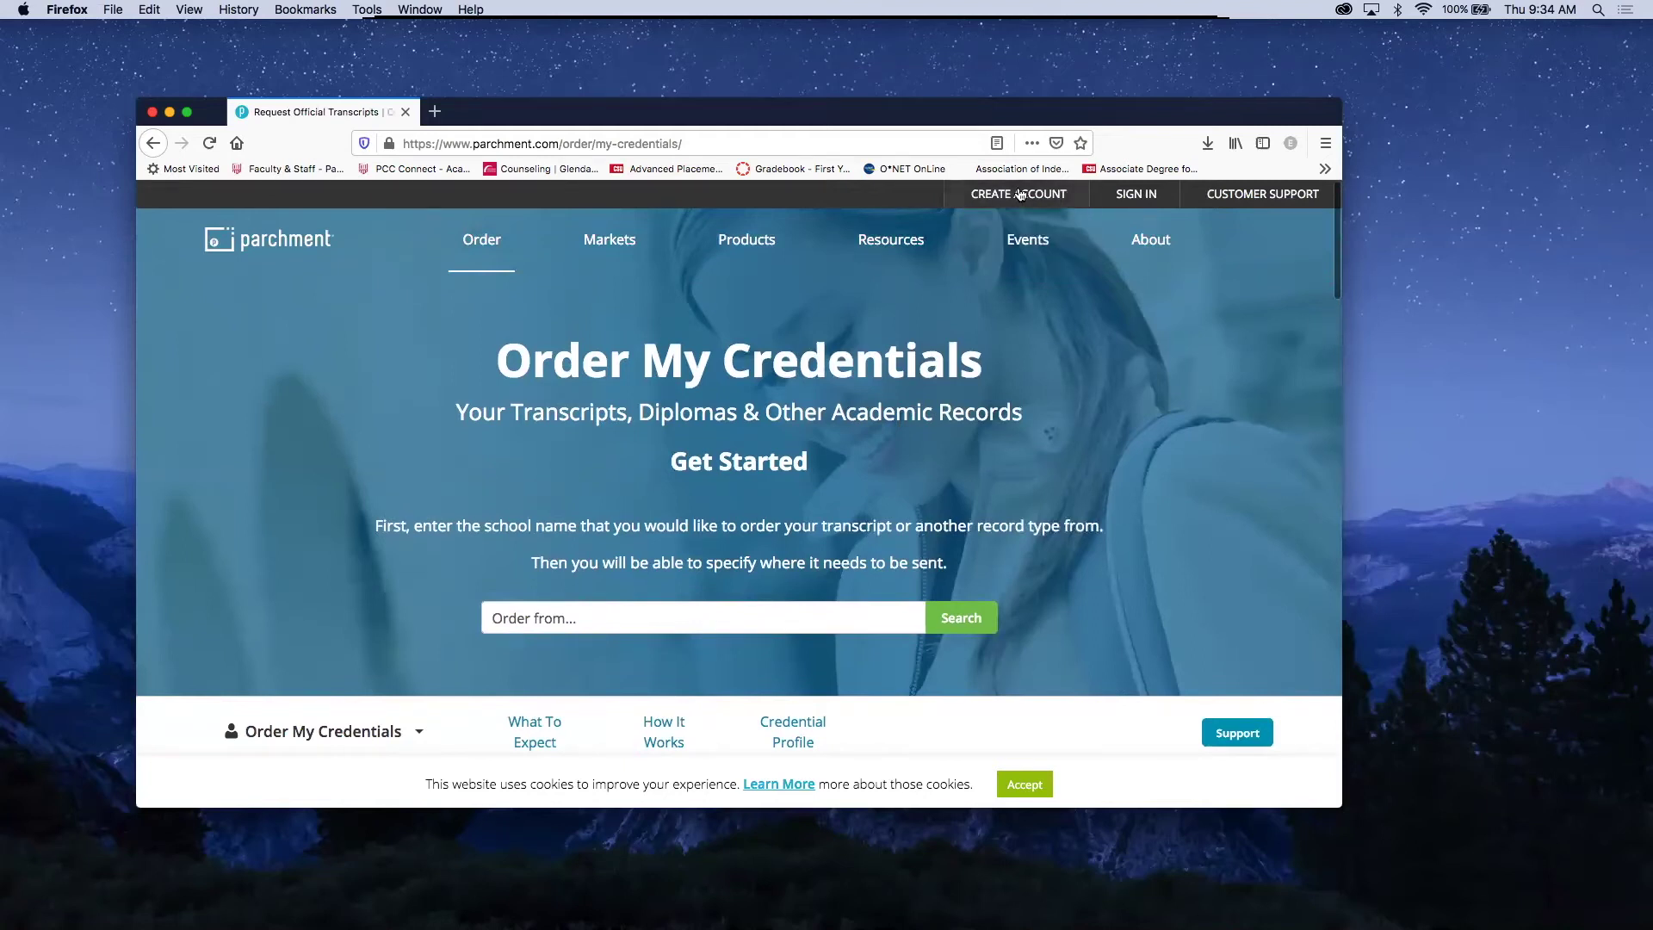
# Sign in to Parchment through the Learners and Parents option with the saved account credentials.
pyautogui.click(1137, 196)
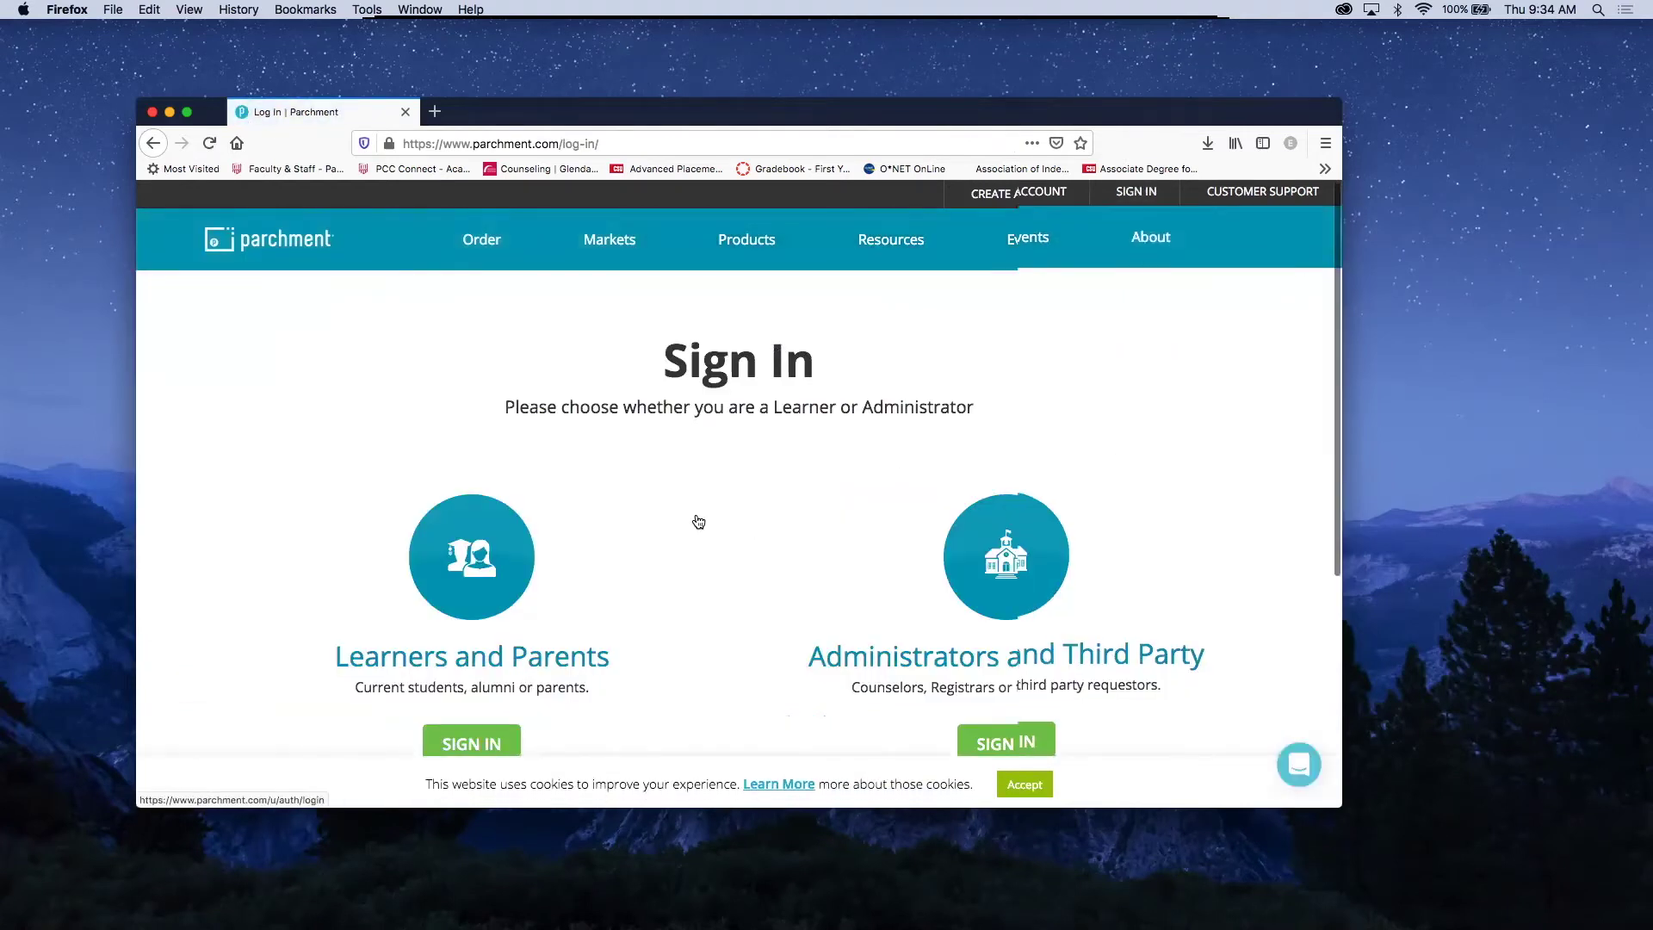
pyautogui.scroll(-3, 698, 521)
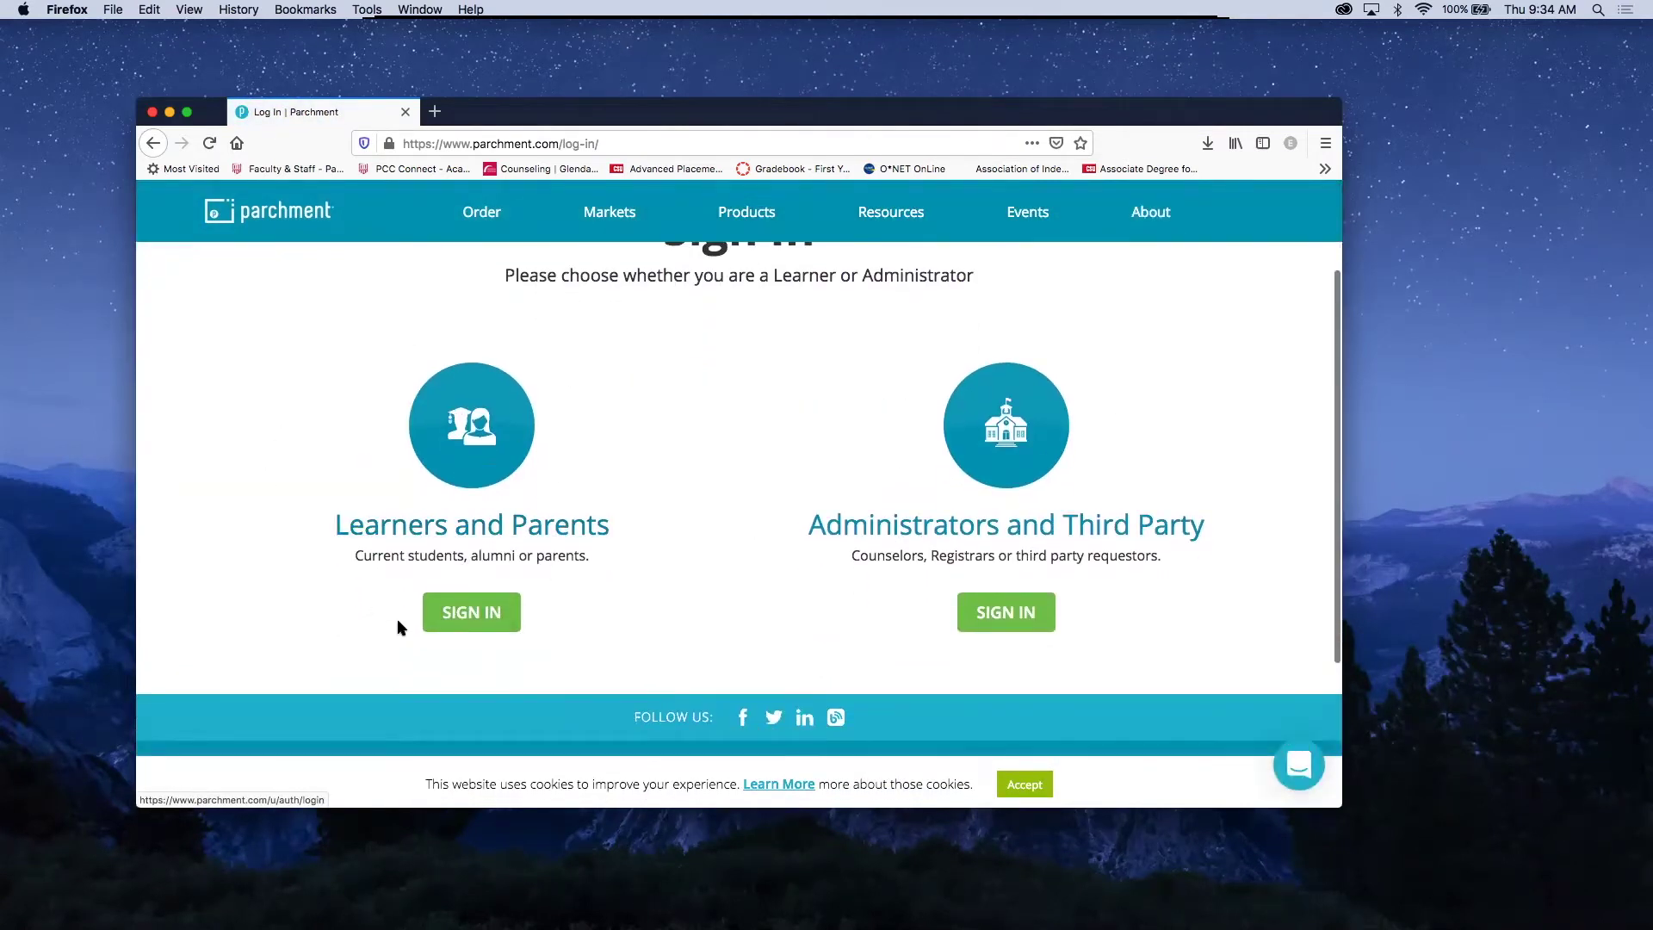
pyautogui.click(482, 619)
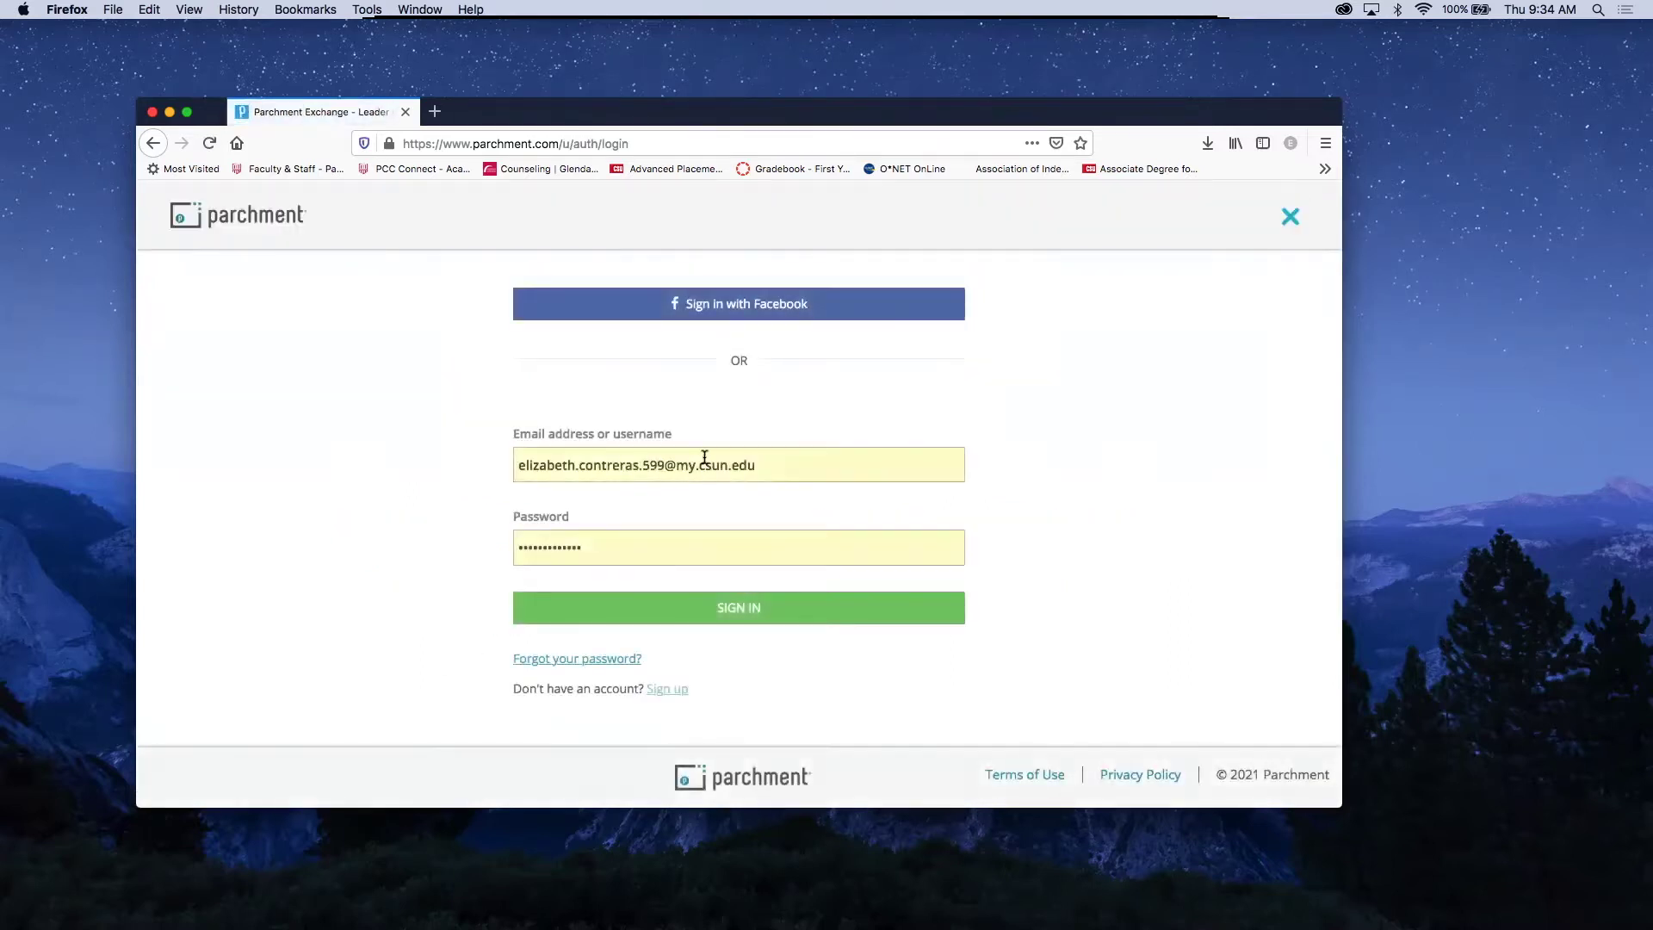
pyautogui.click(719, 605)
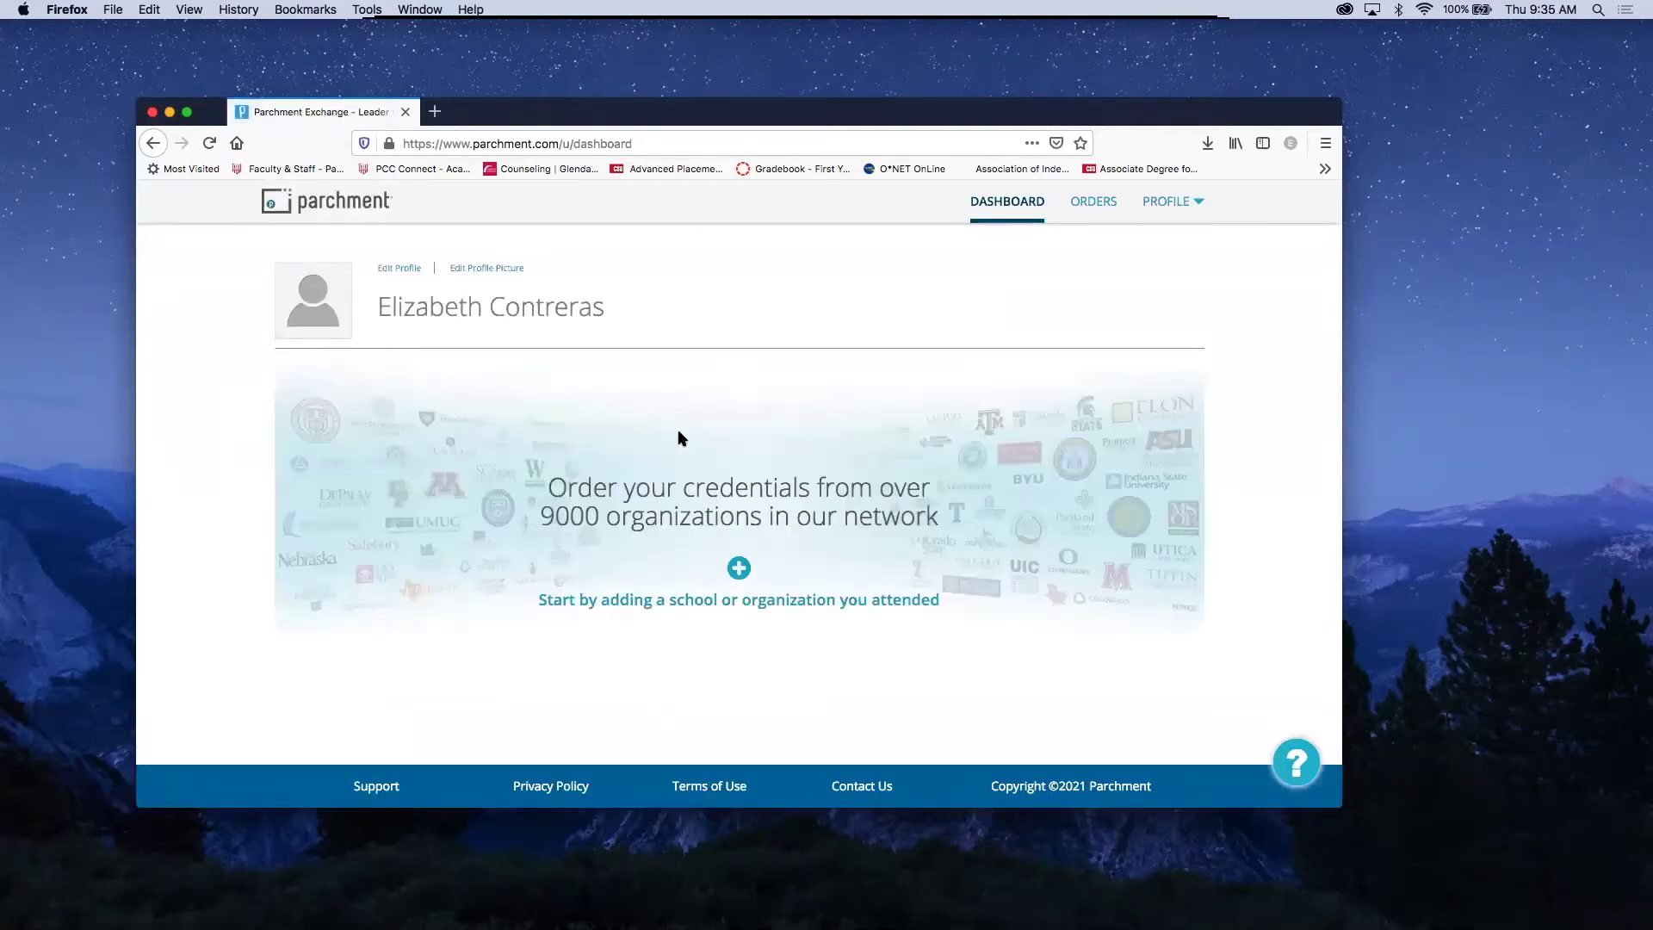
# Create a new order from the Orders page and start adding a school or organization attended.
pyautogui.click(1093, 202)
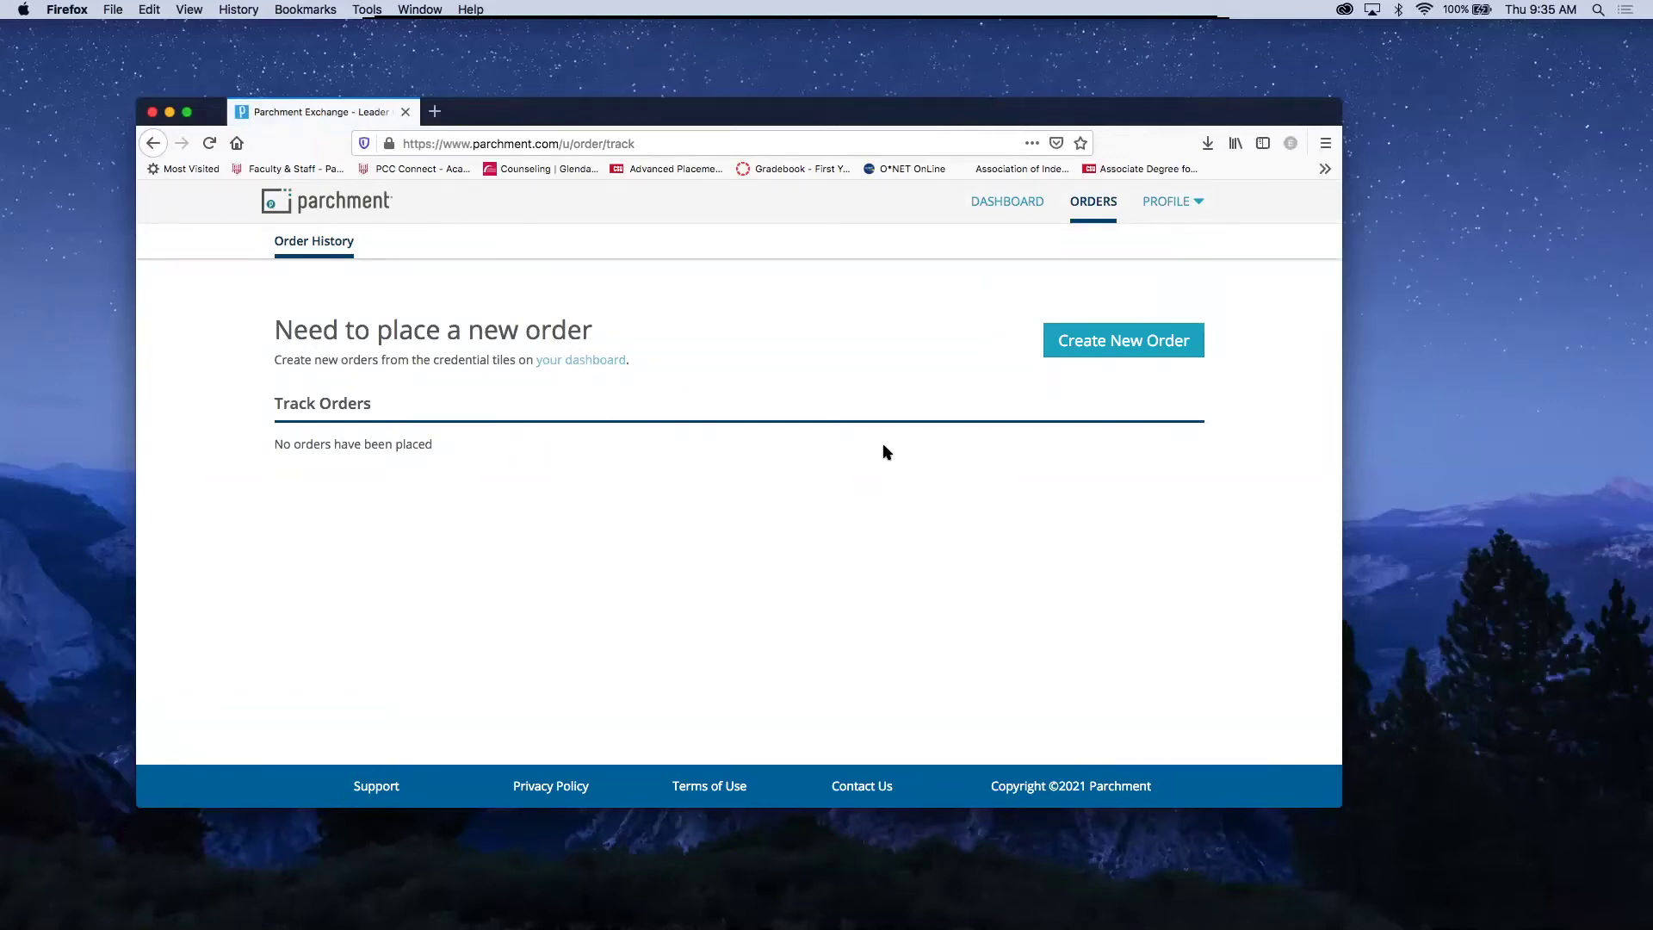
pyautogui.click(1086, 353)
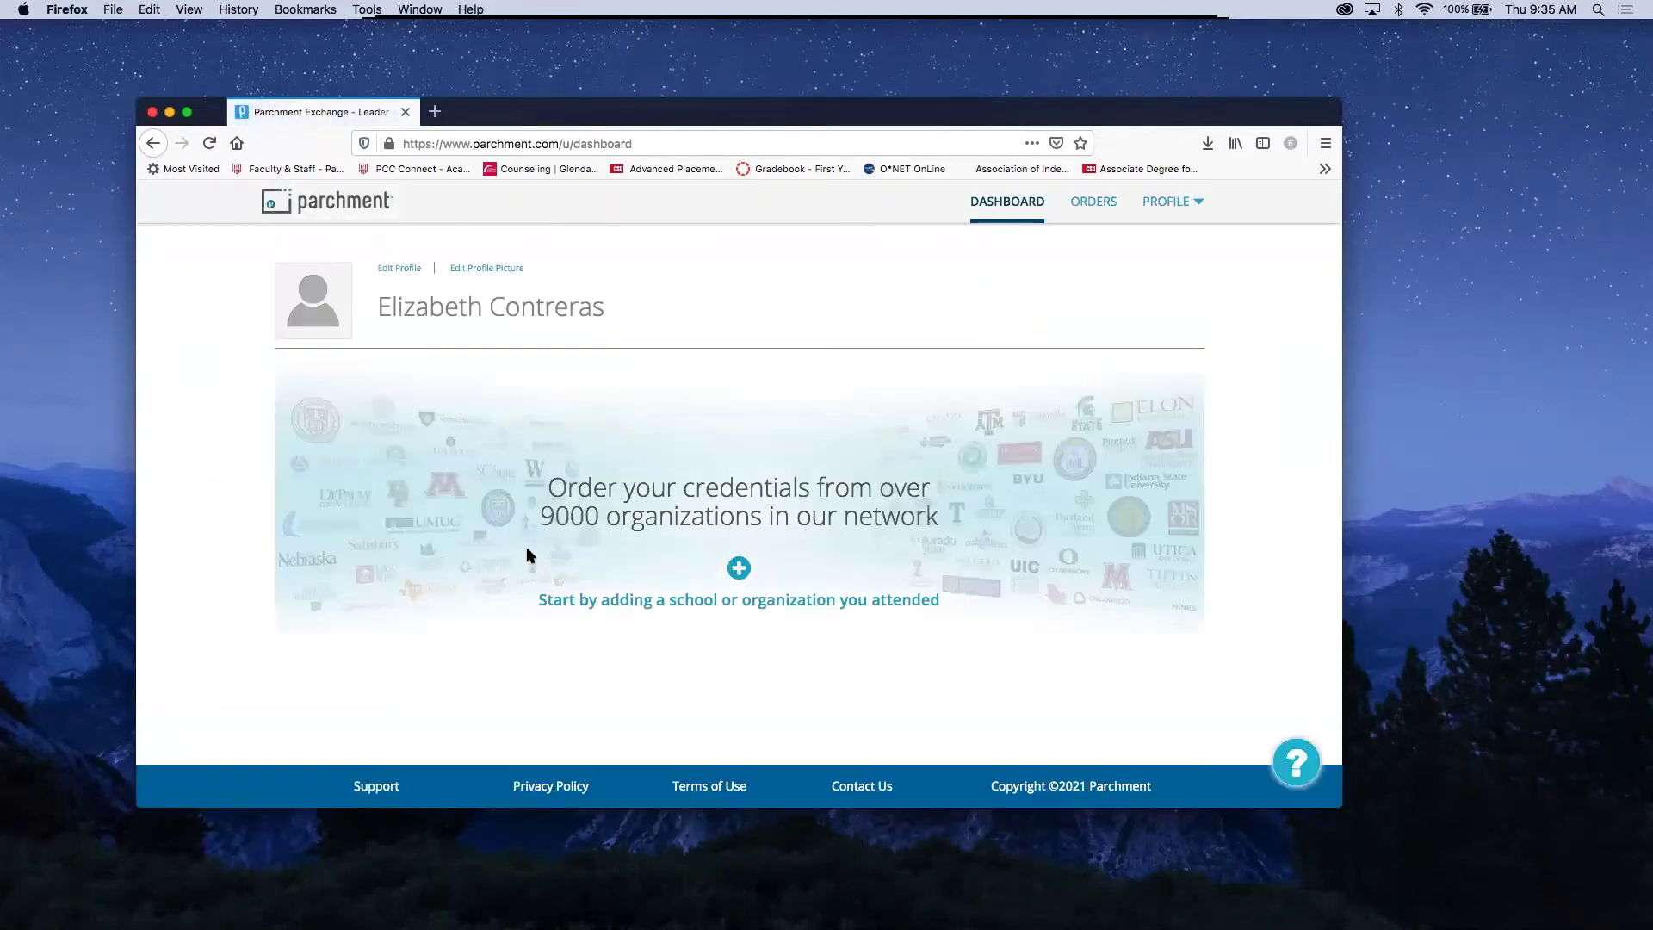
pyautogui.click(628, 600)
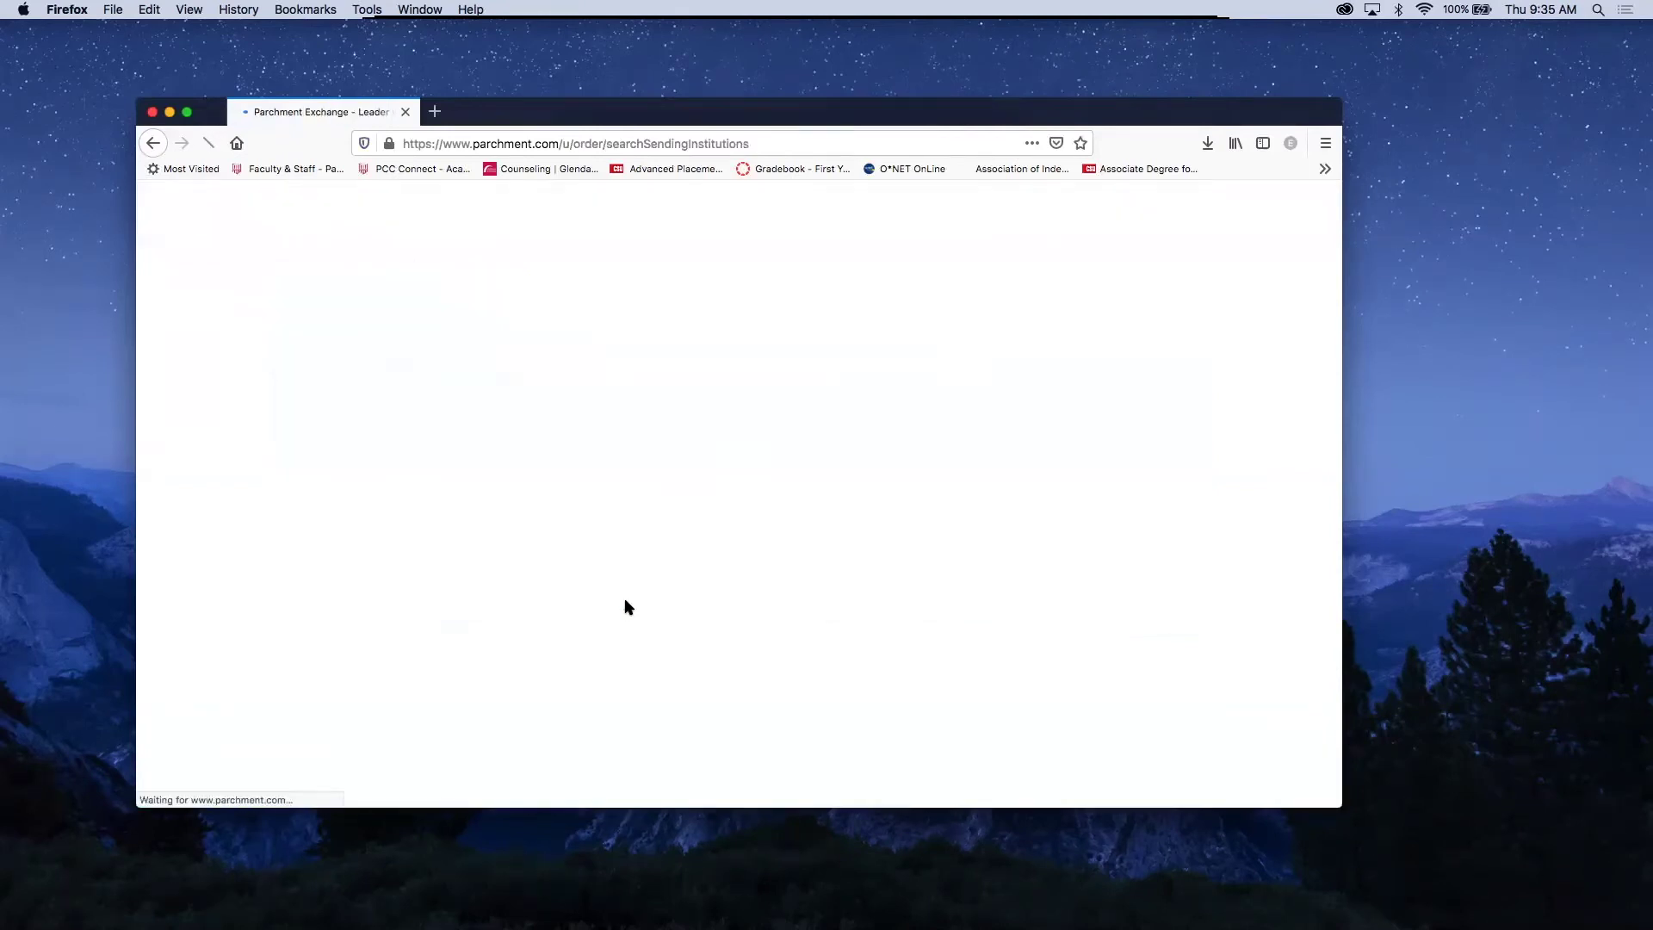
# Search the schools for "East Los Angeles College" and add the undergraduate college in Monterey Park, CA.
pyautogui.click(563, 414)
pyautogui.write('Ea')
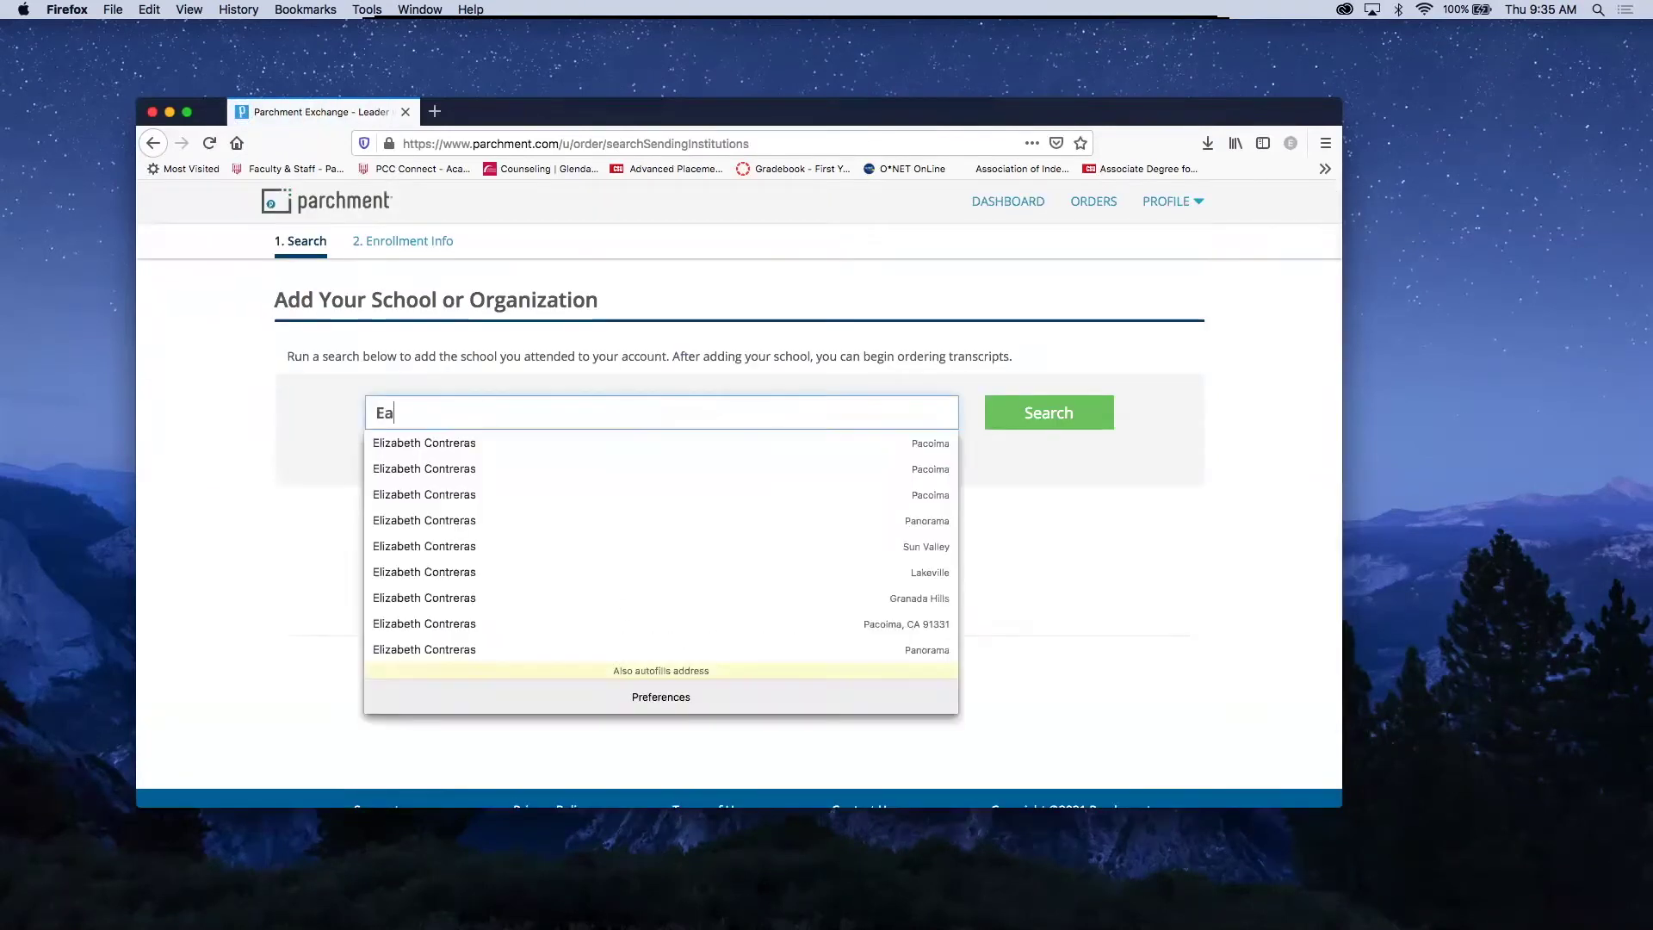
pyautogui.write('st Los Angeles College')
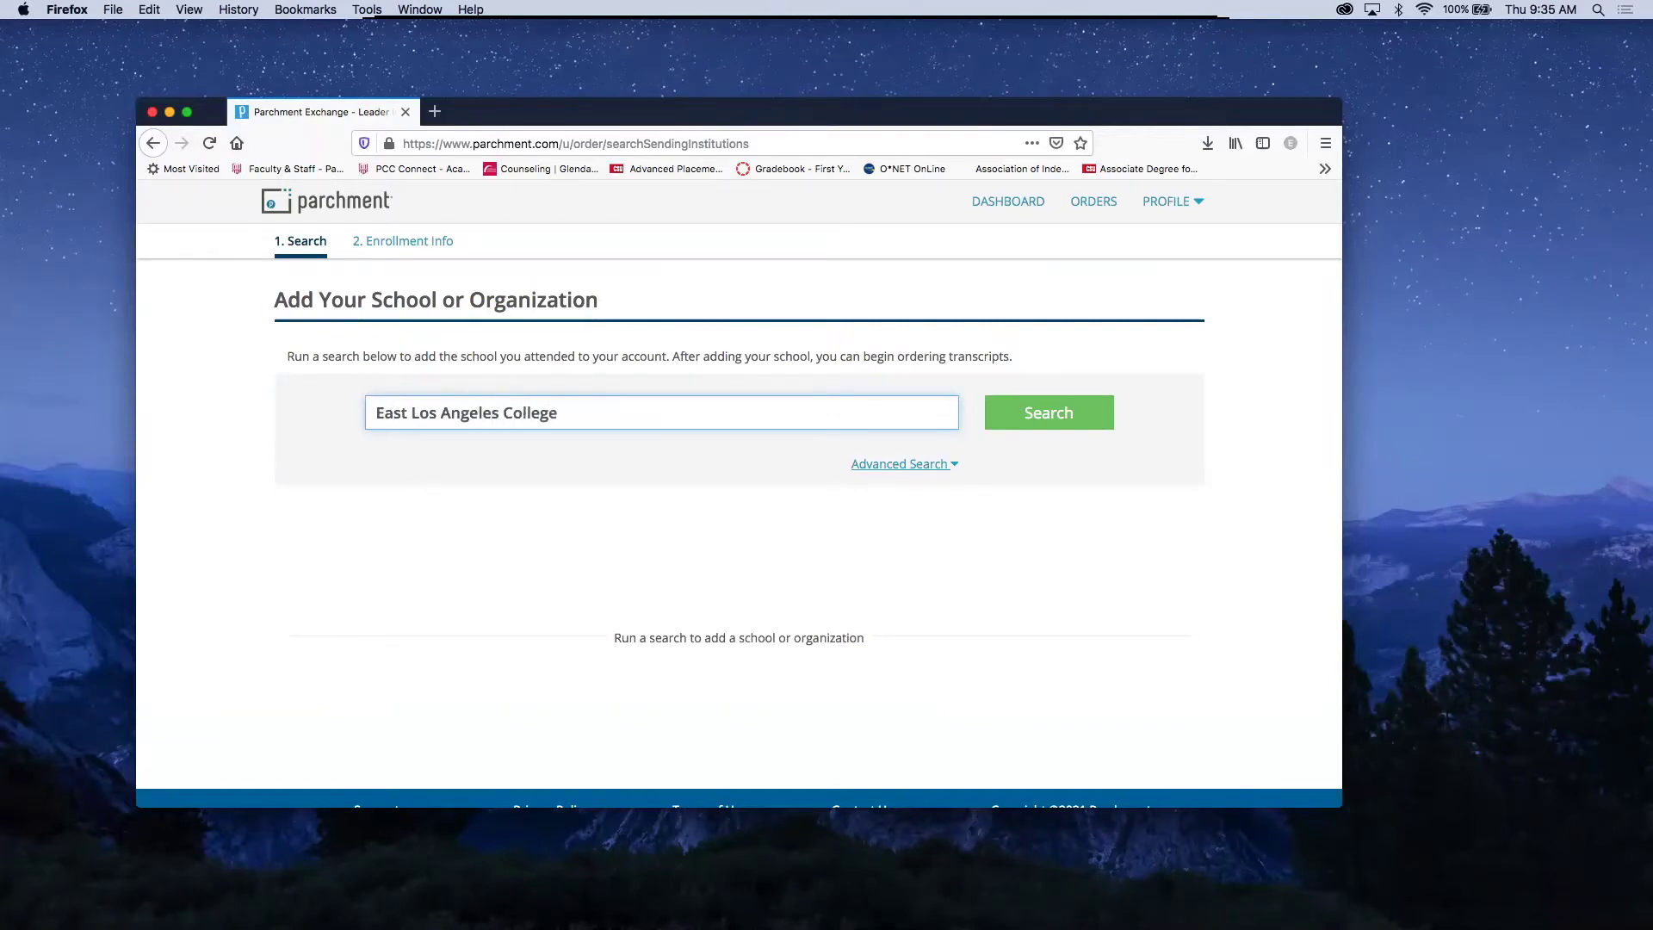
pyautogui.click(1034, 422)
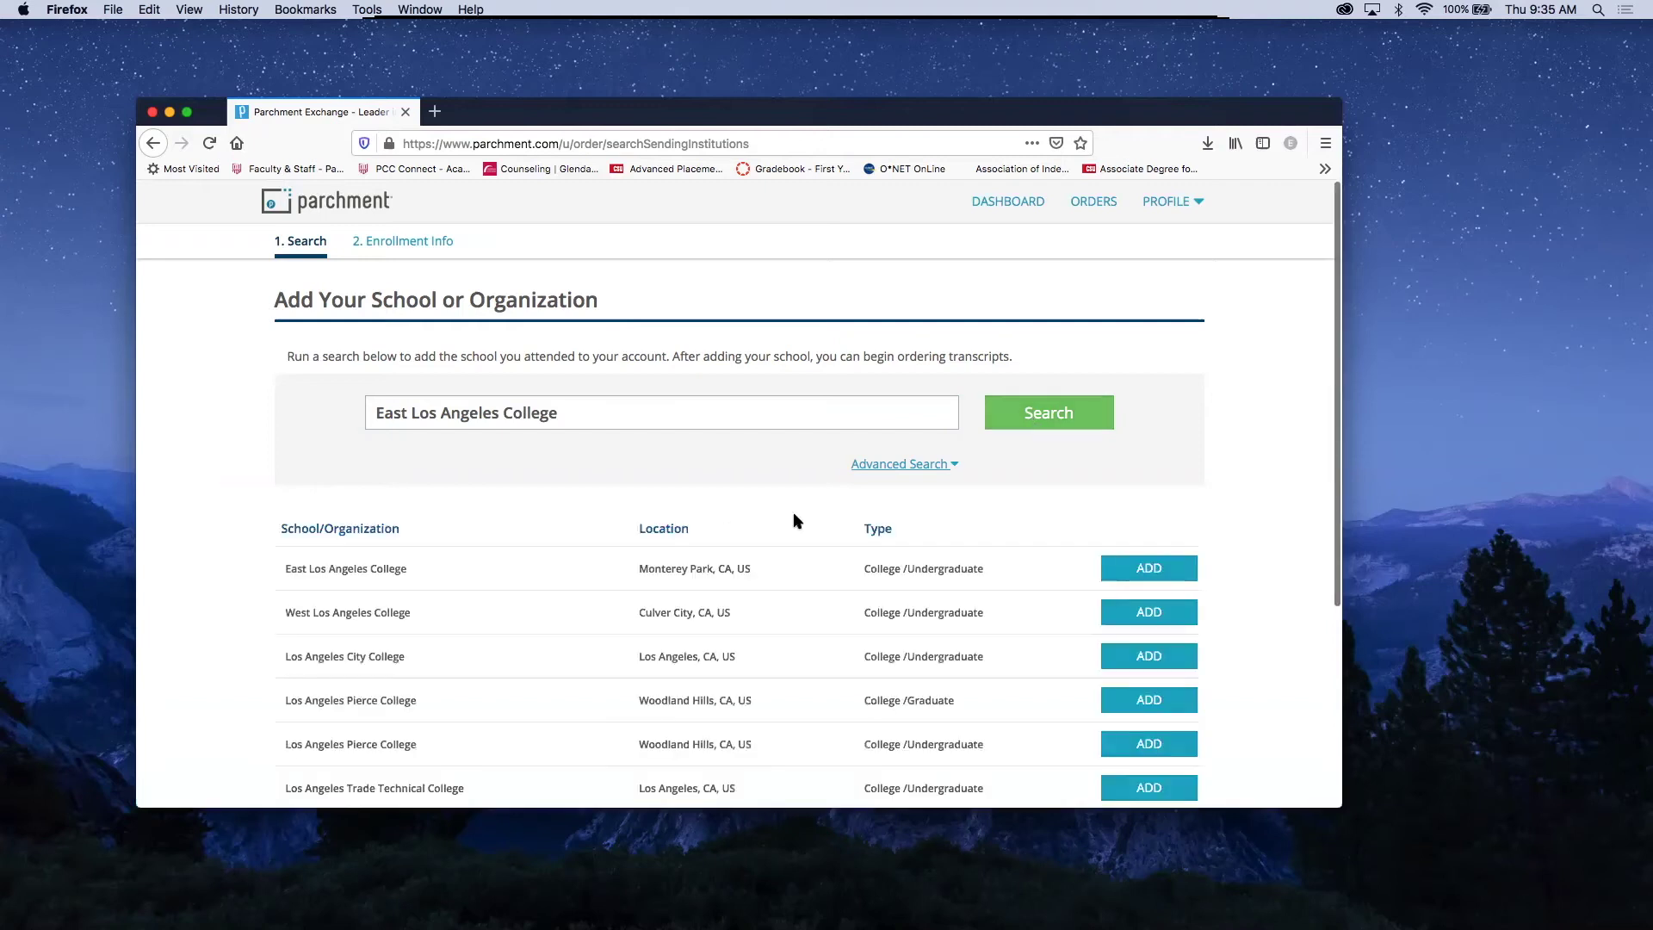
pyautogui.scroll(-1, 793, 515)
pyautogui.click(1119, 515)
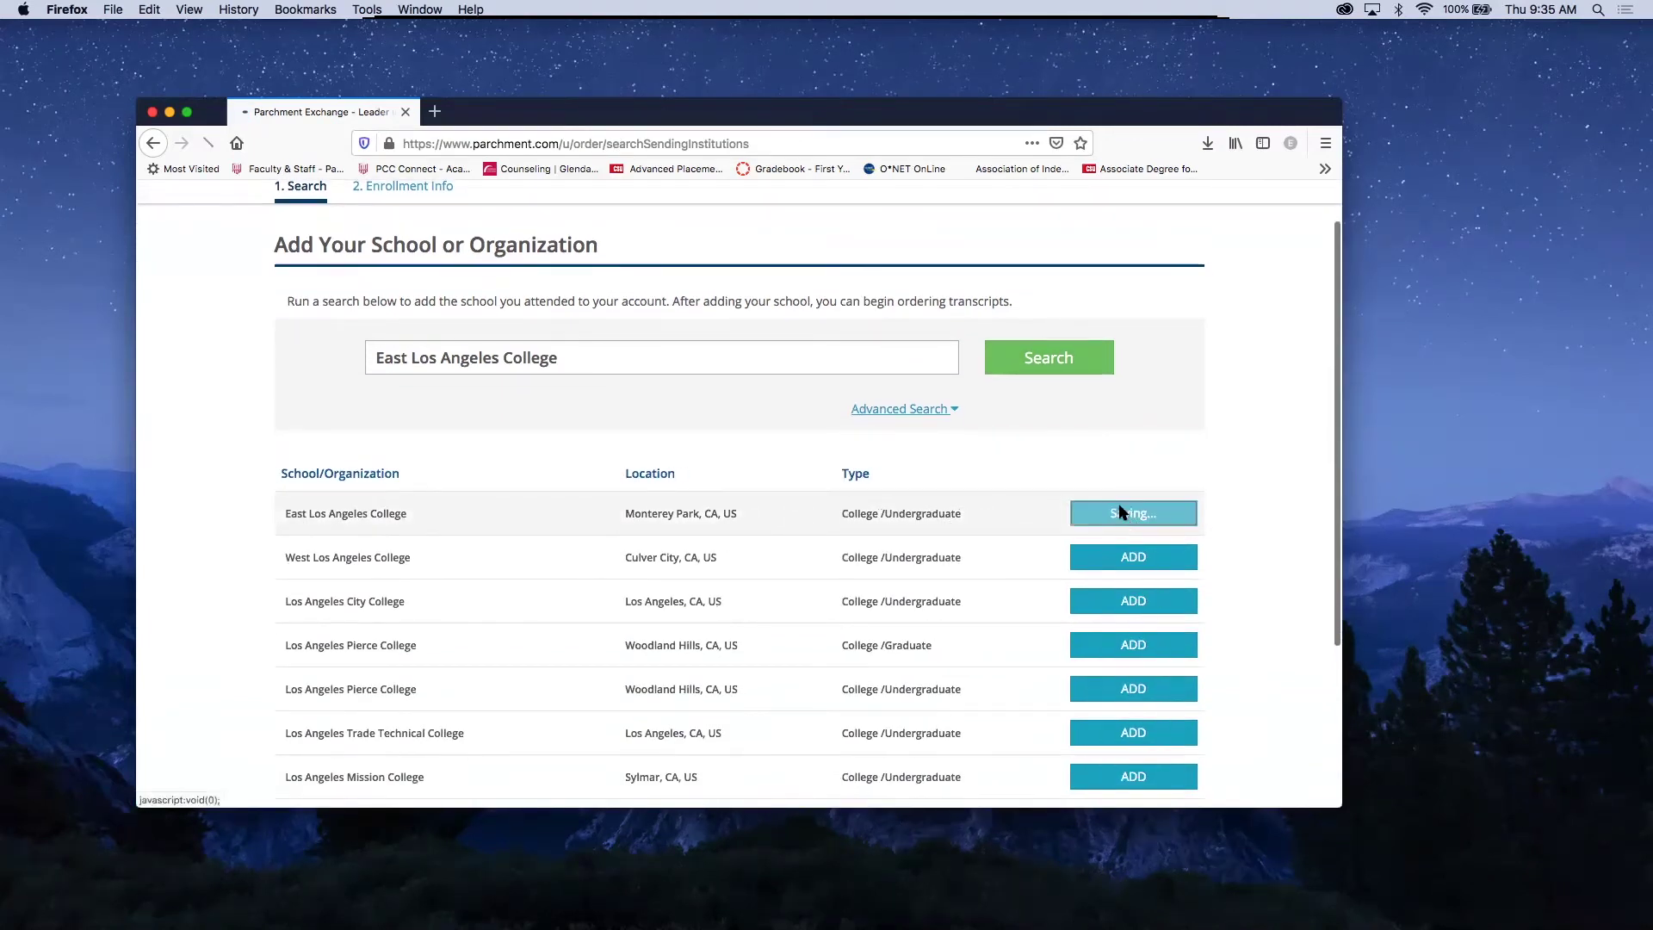
# Review the enrollment information form for East Los Angeles College, including enrollment status, personal details and year fields.
pyautogui.scroll(-2, 689, 555)
pyautogui.scroll(-5, 733, 576)
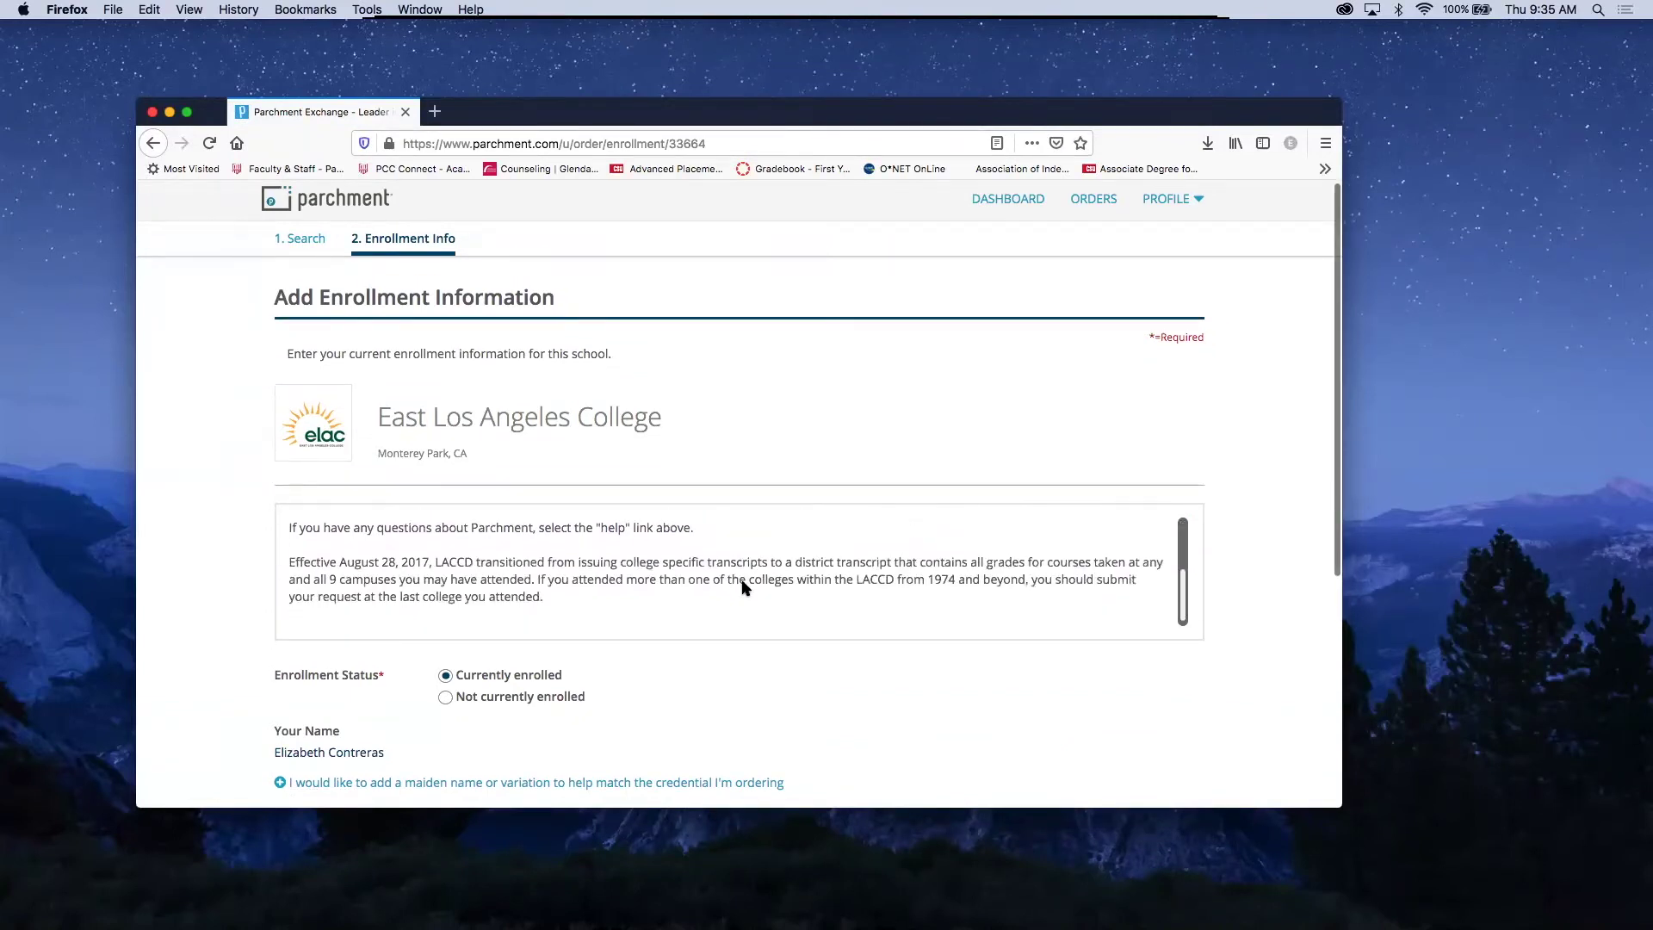
pyautogui.scroll(-5, 970, 732)
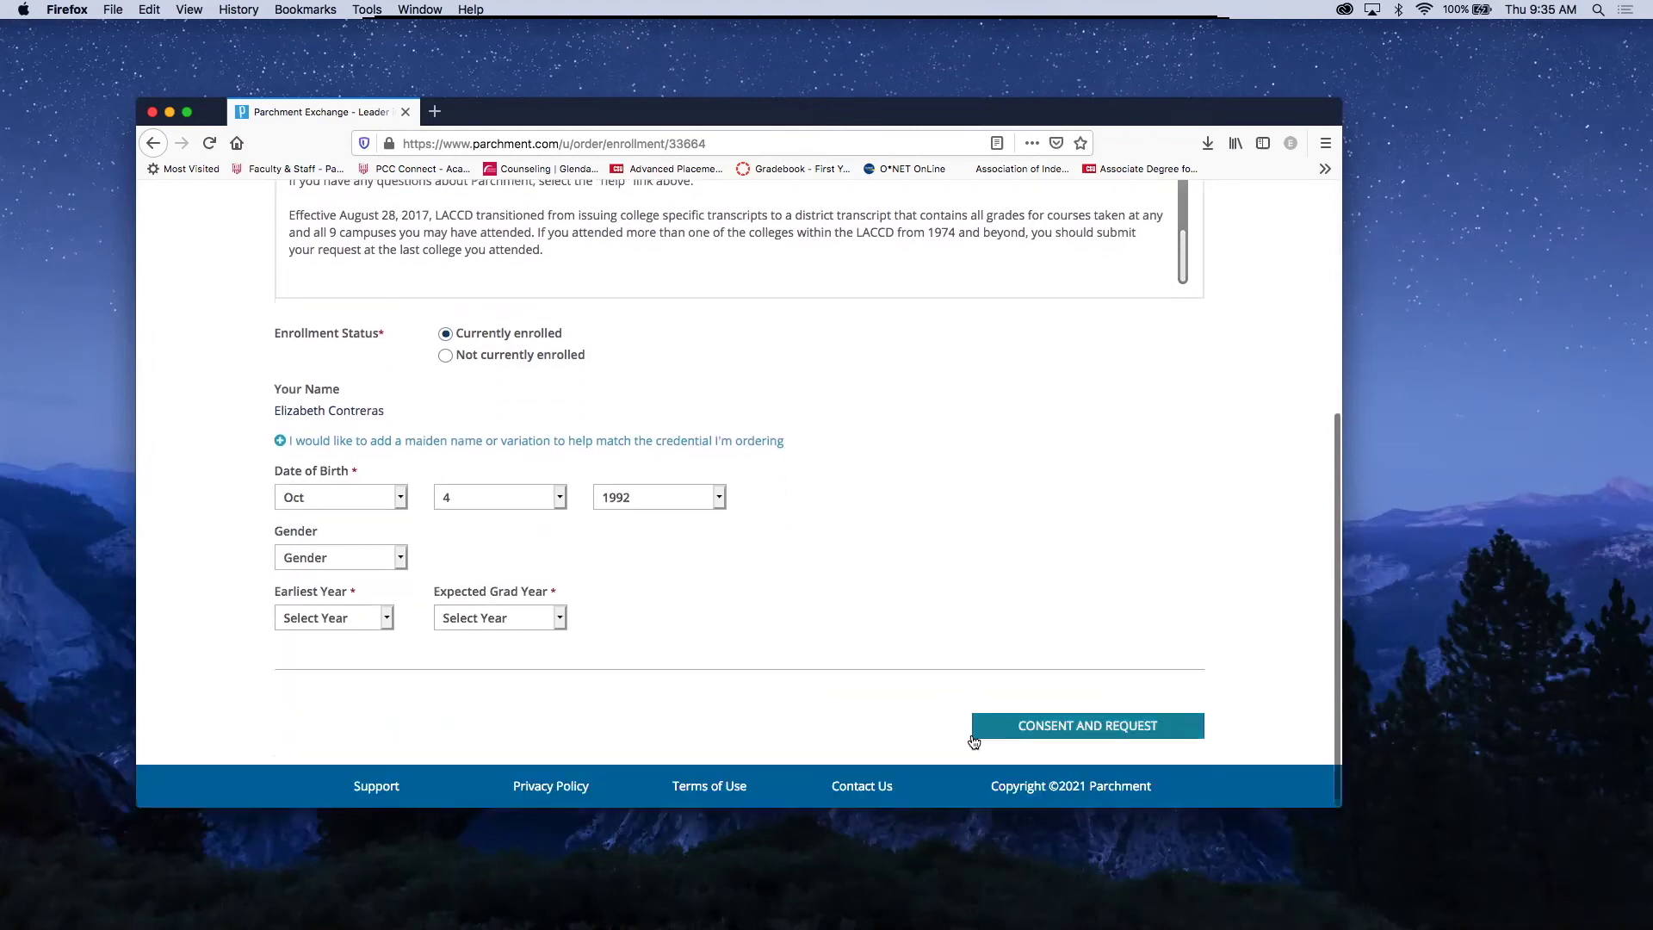
pyautogui.scroll(3, 786, 705)
pyautogui.scroll(-1, 787, 704)
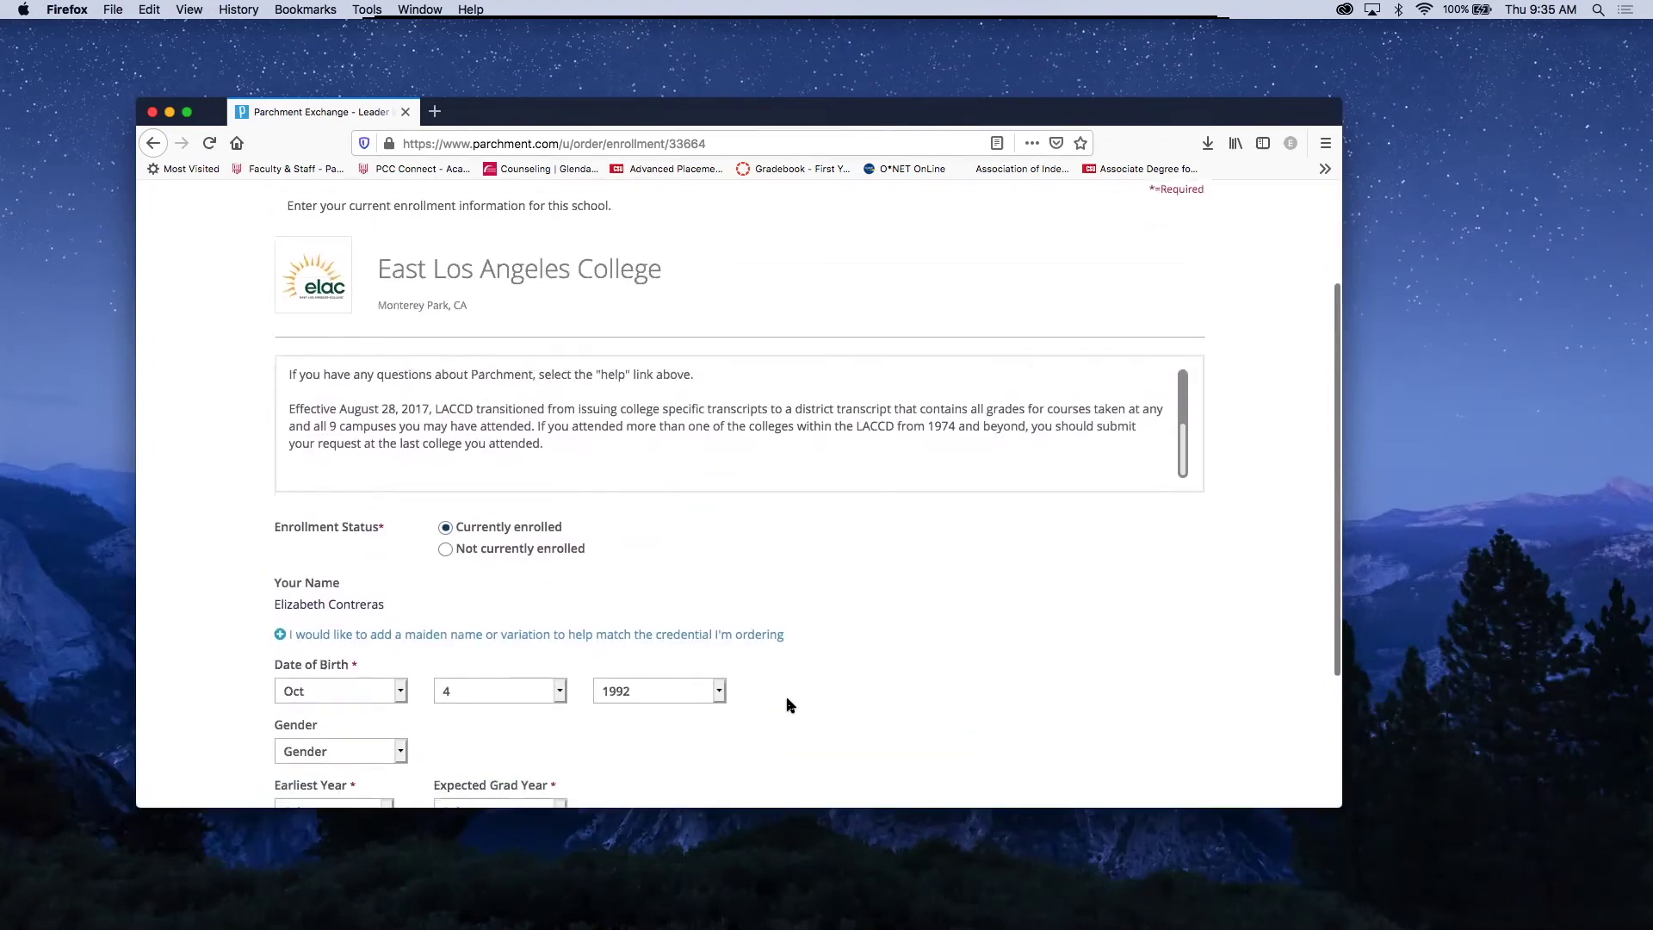
# Set the earliest year to 2016 and the expected graduation year to 2021, and submit the enrollment form with consent.
pyautogui.scroll(-3, 786, 704)
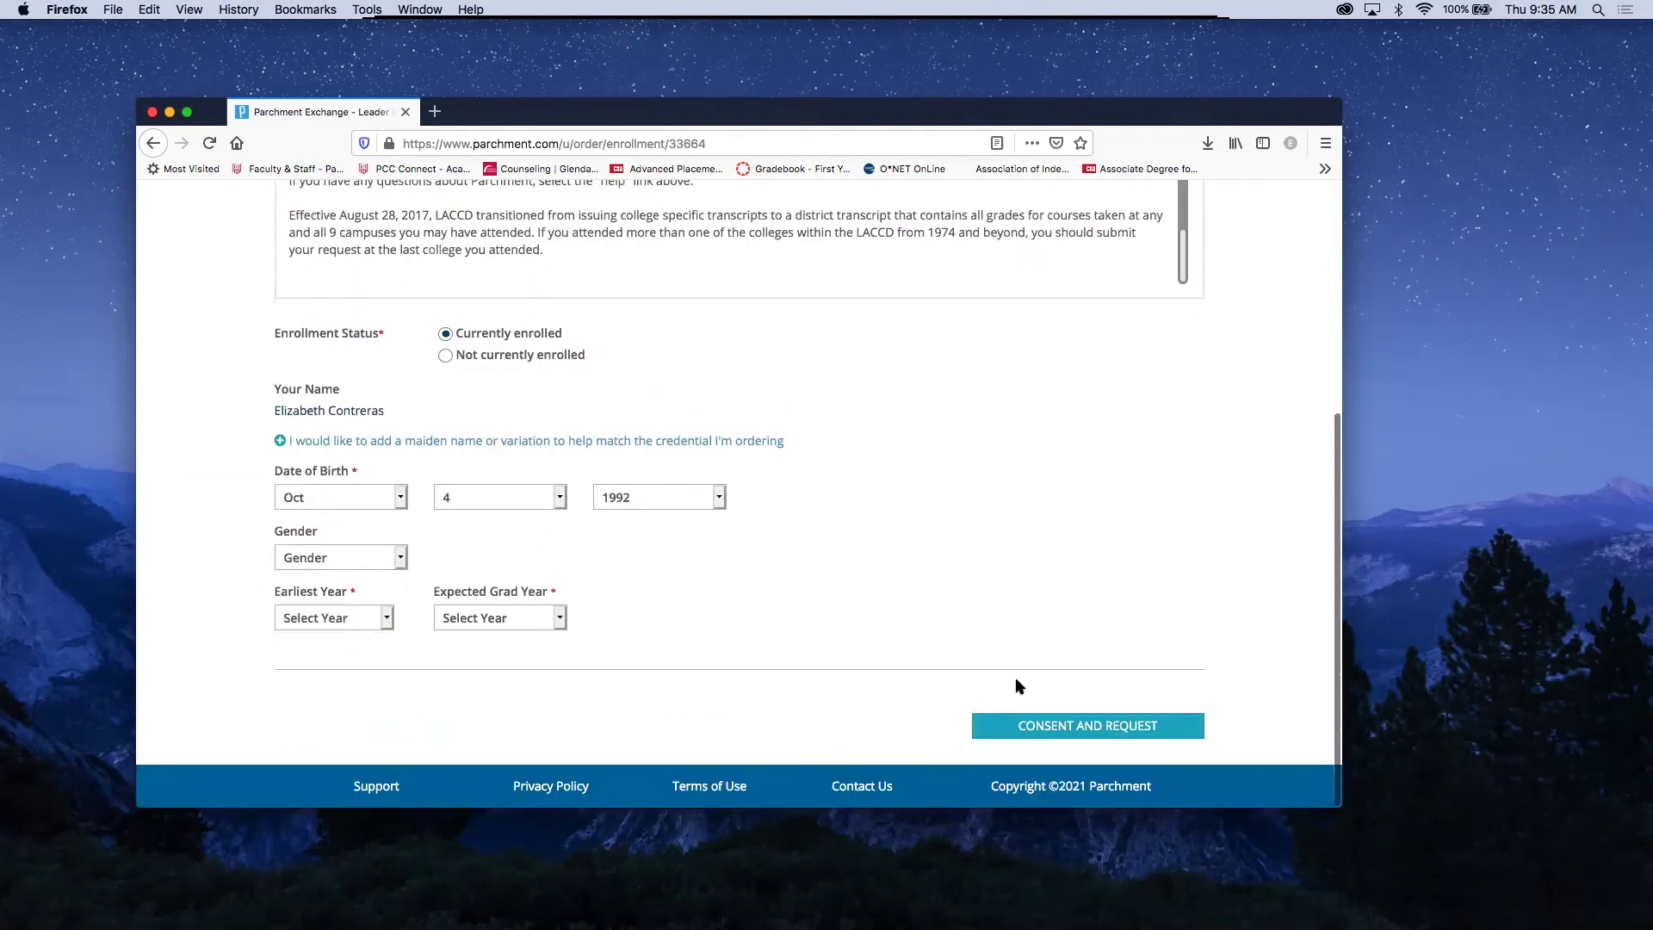
pyautogui.click(1046, 730)
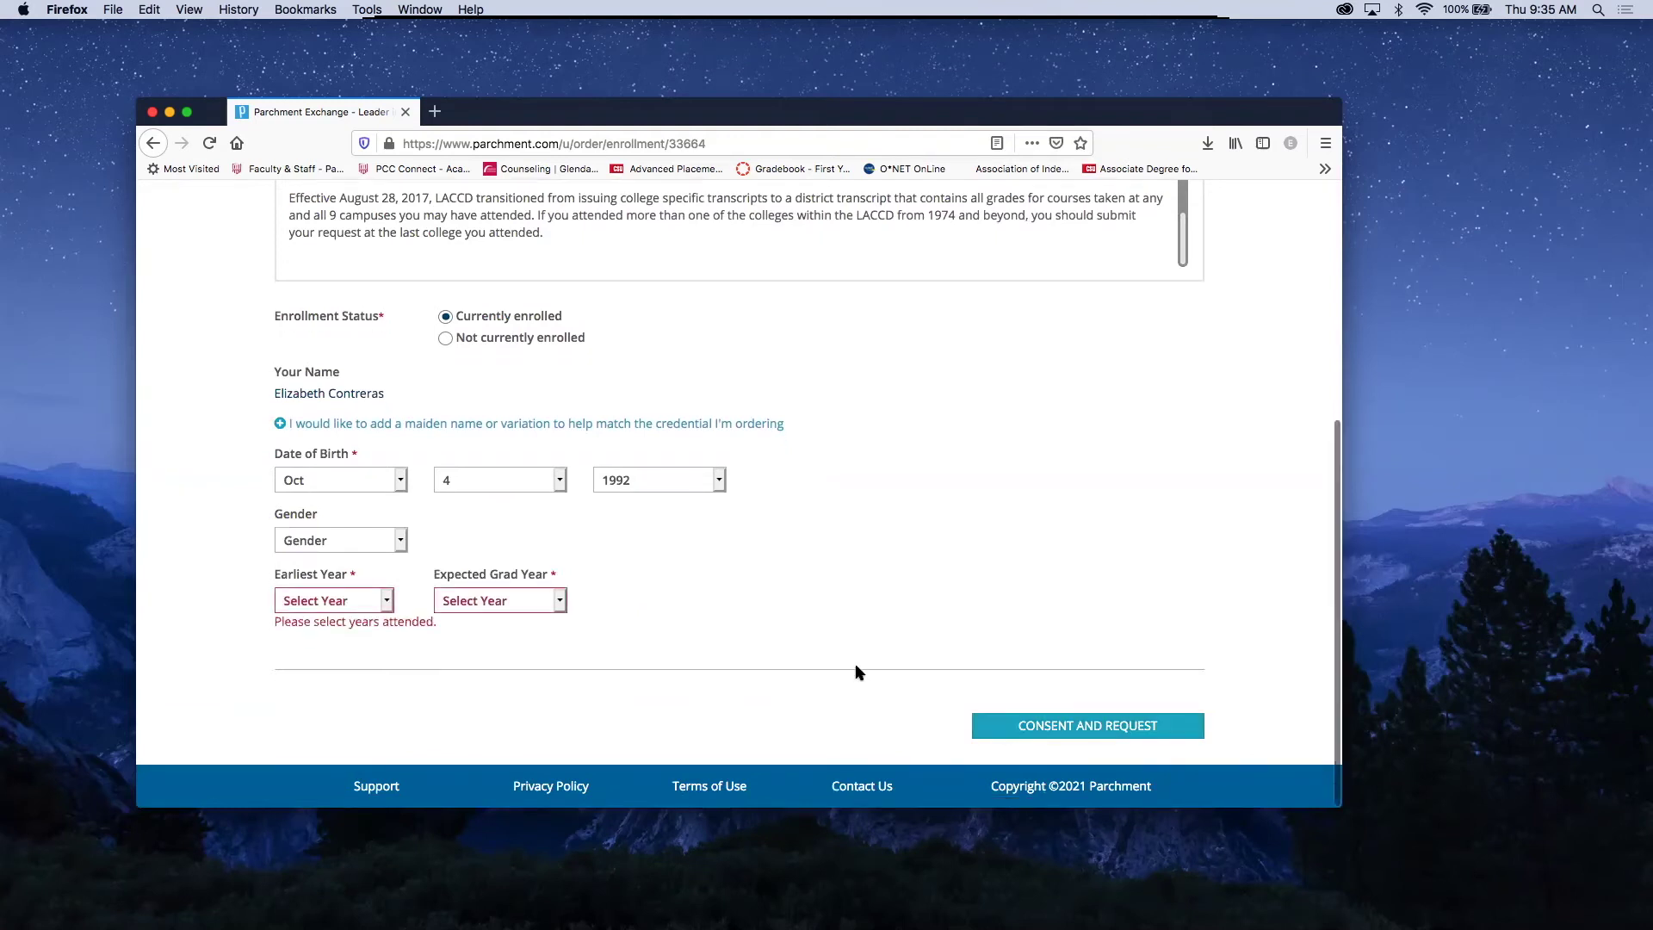
pyautogui.scroll(1, 352, 588)
pyautogui.click(353, 616)
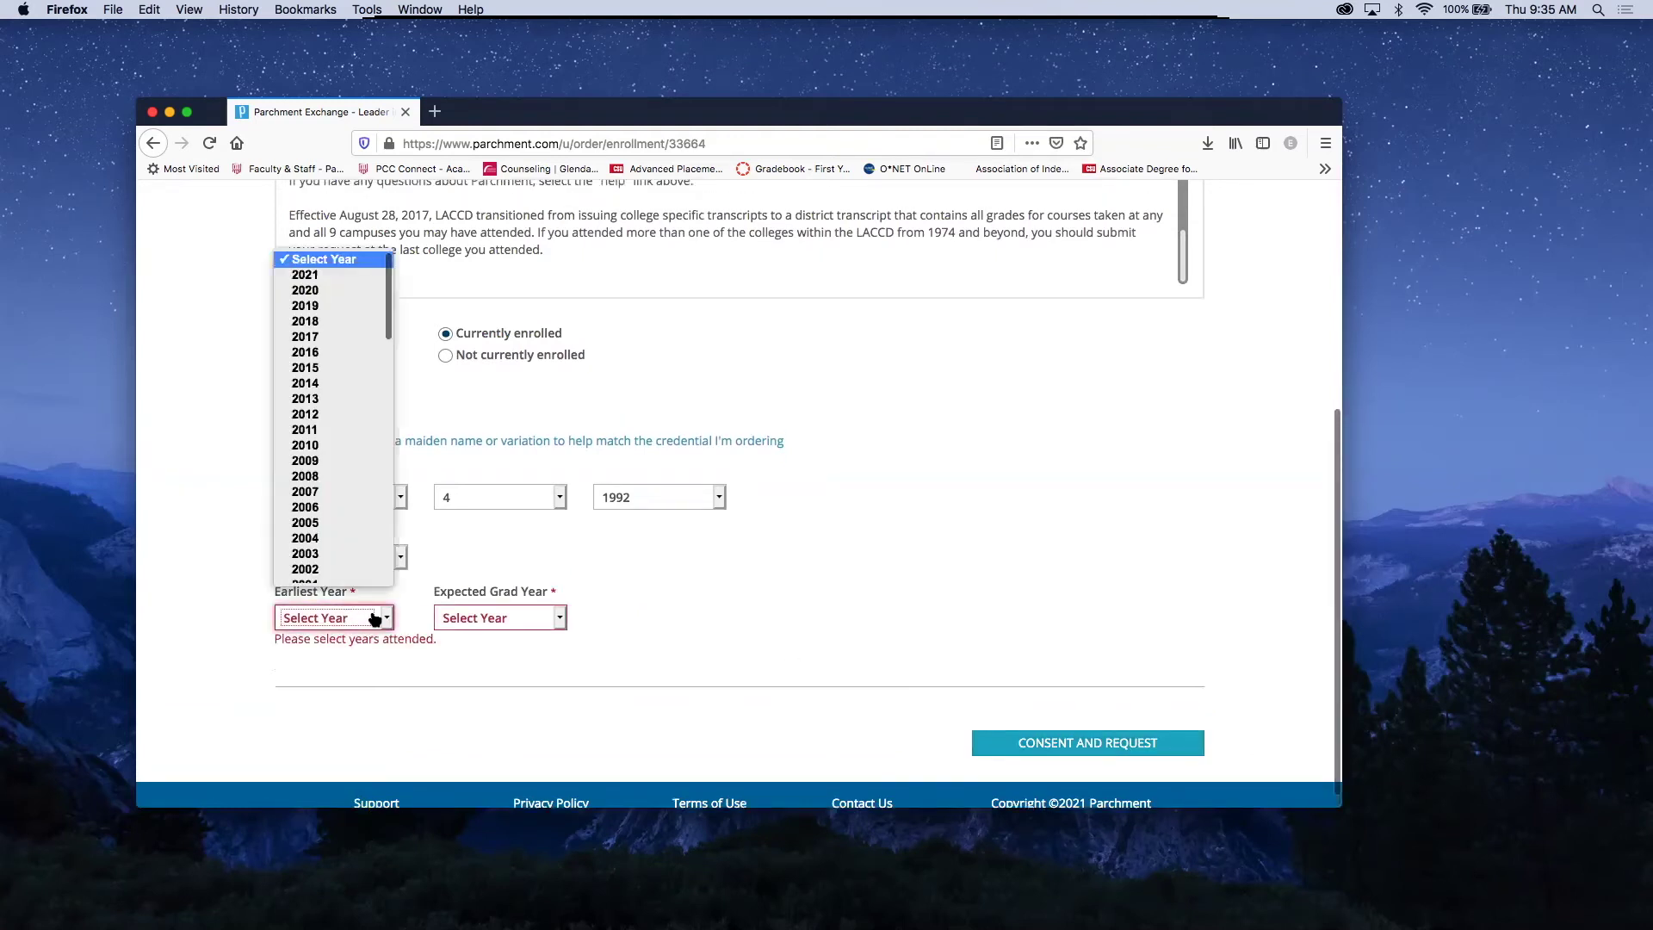
pyautogui.click(342, 362)
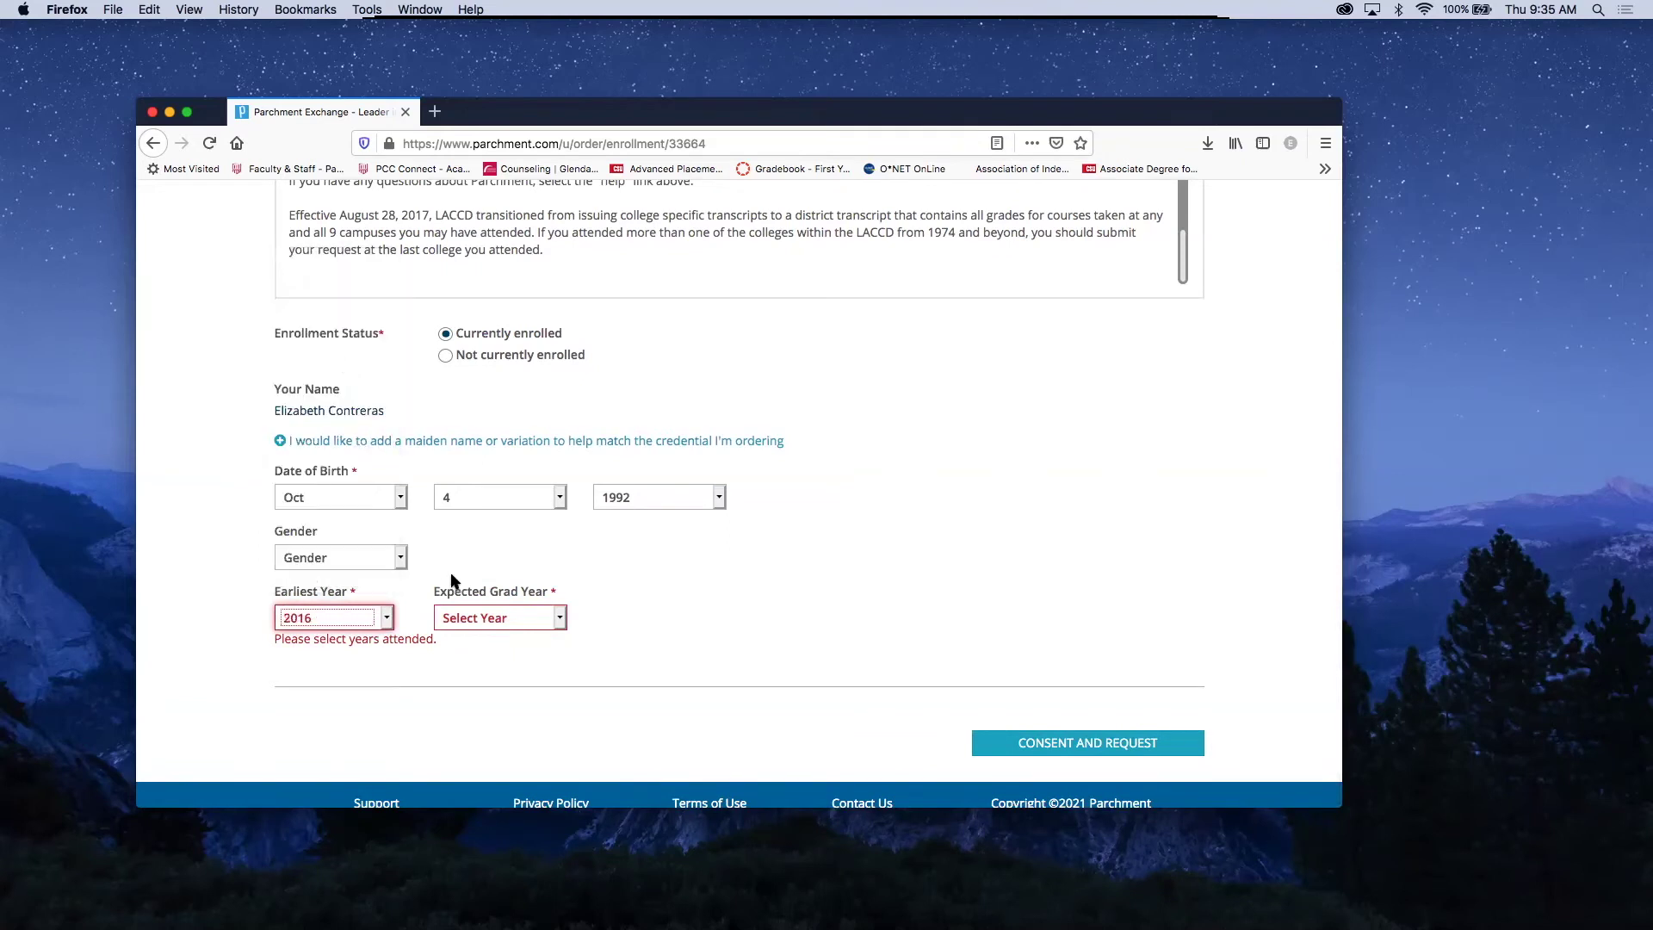
pyautogui.click(461, 617)
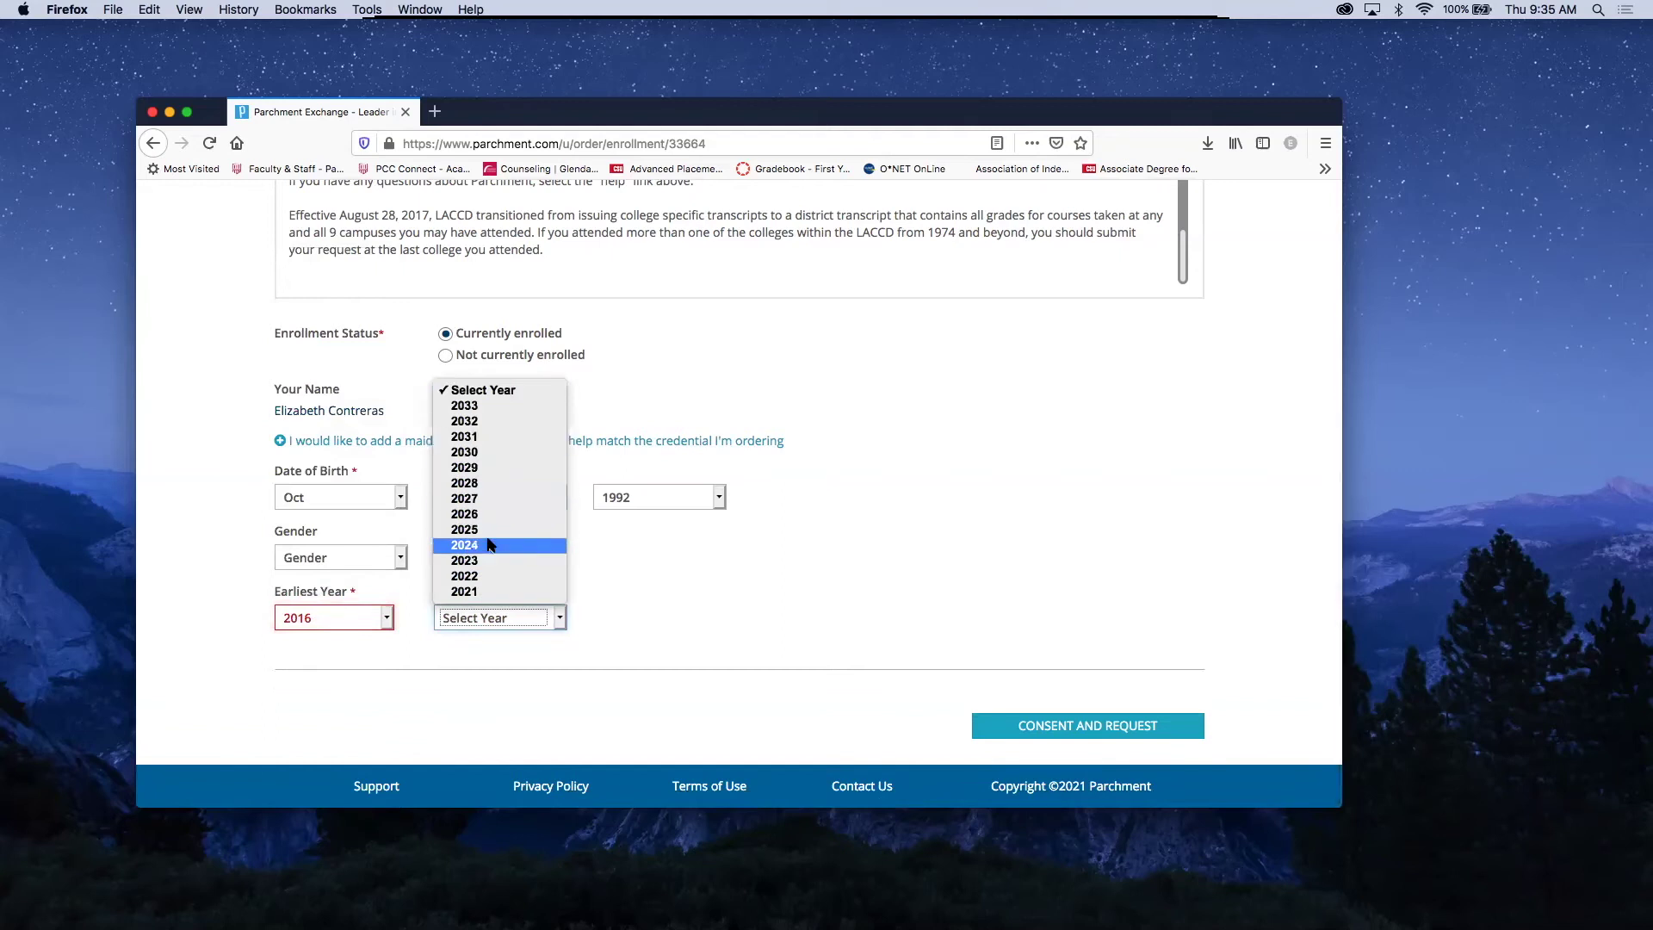
pyautogui.click(487, 592)
pyautogui.click(1051, 733)
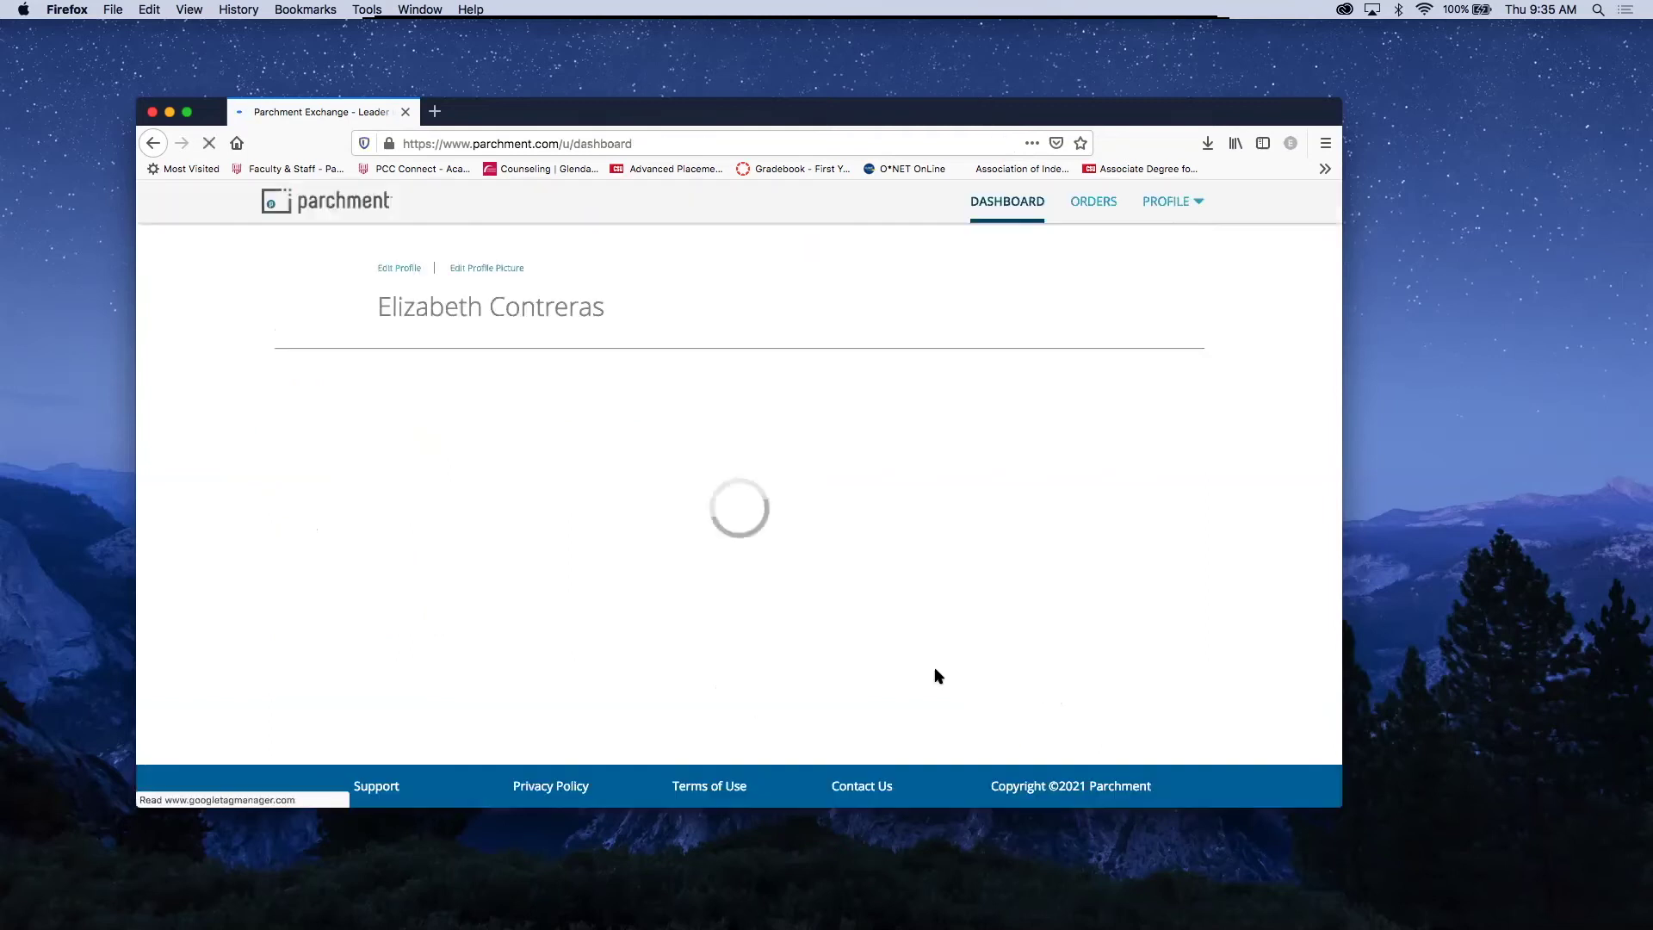
# Start a transcript order for East Los Angeles College from the dashboard.
pyautogui.scroll(-4, 866, 641)
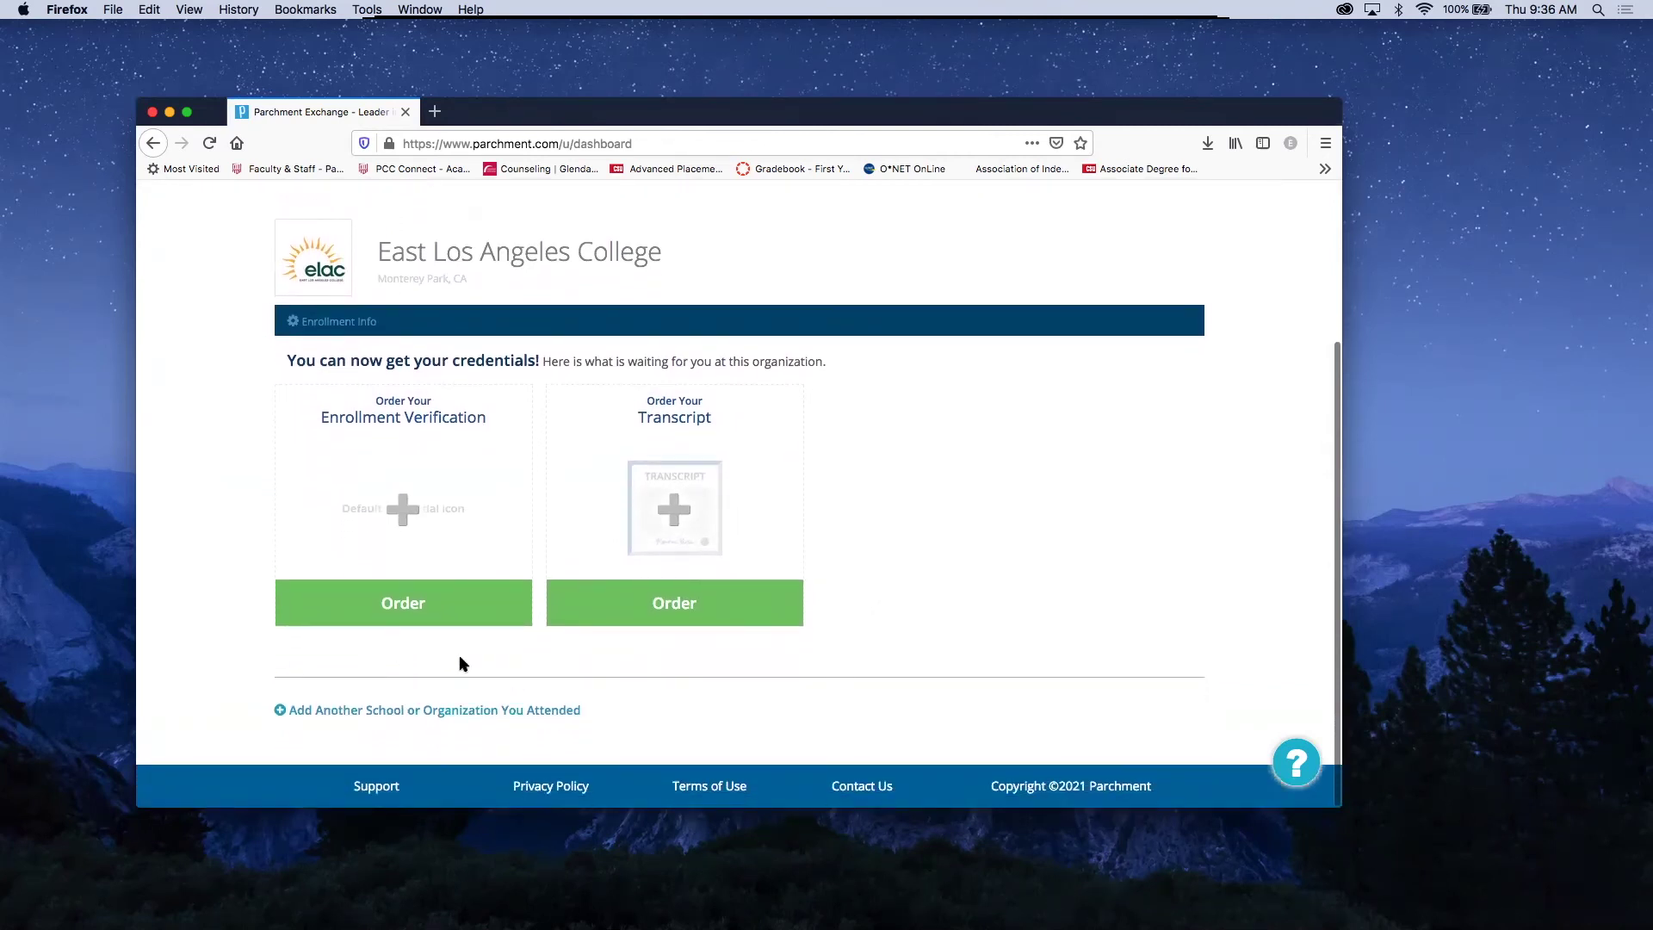
pyautogui.click(633, 614)
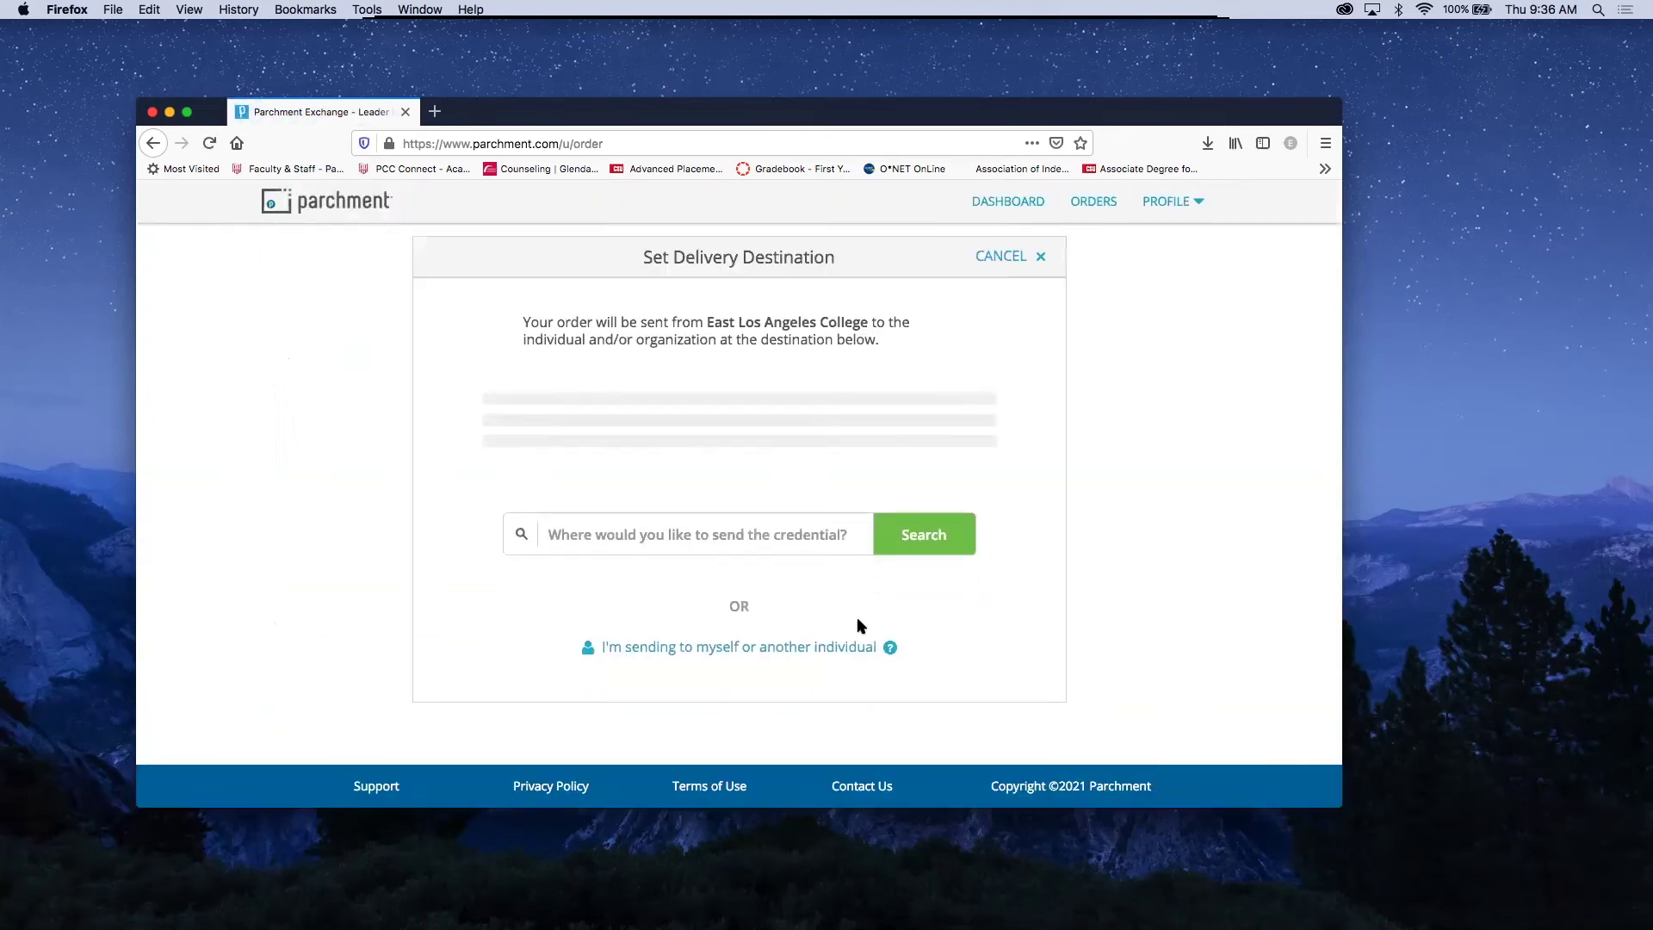
pyautogui.scroll(-1, 857, 619)
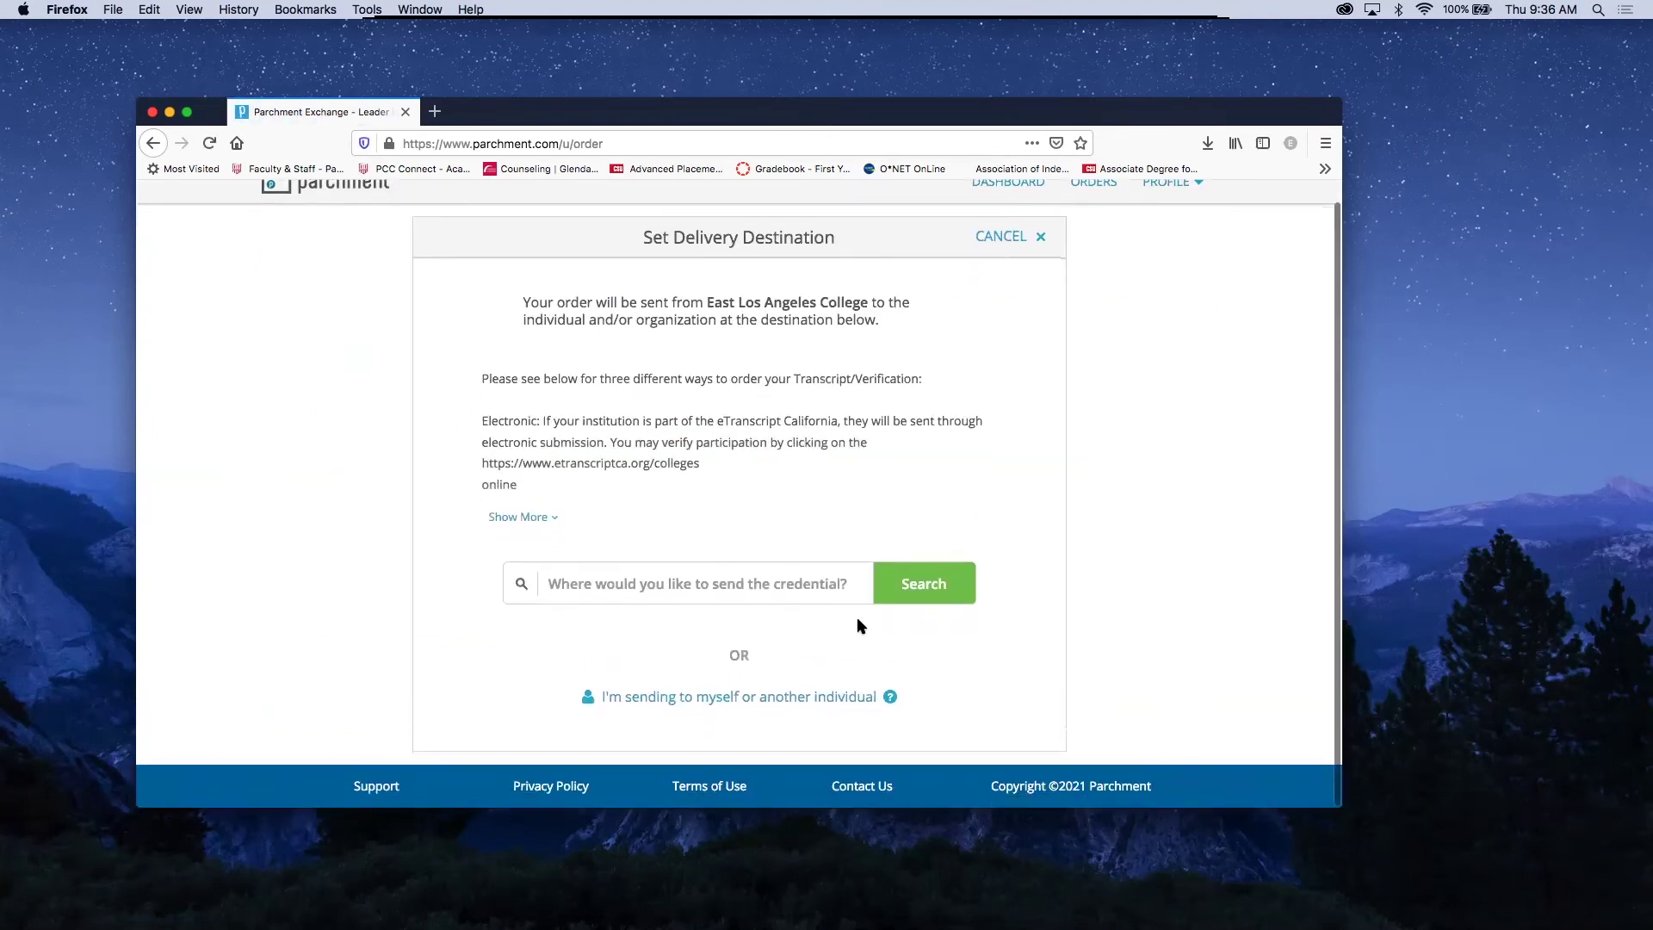
# Search the delivery destinations for "University of Los" and choose University of California - Los Angeles, Office of Undergraduate Admission.
pyautogui.click(799, 591)
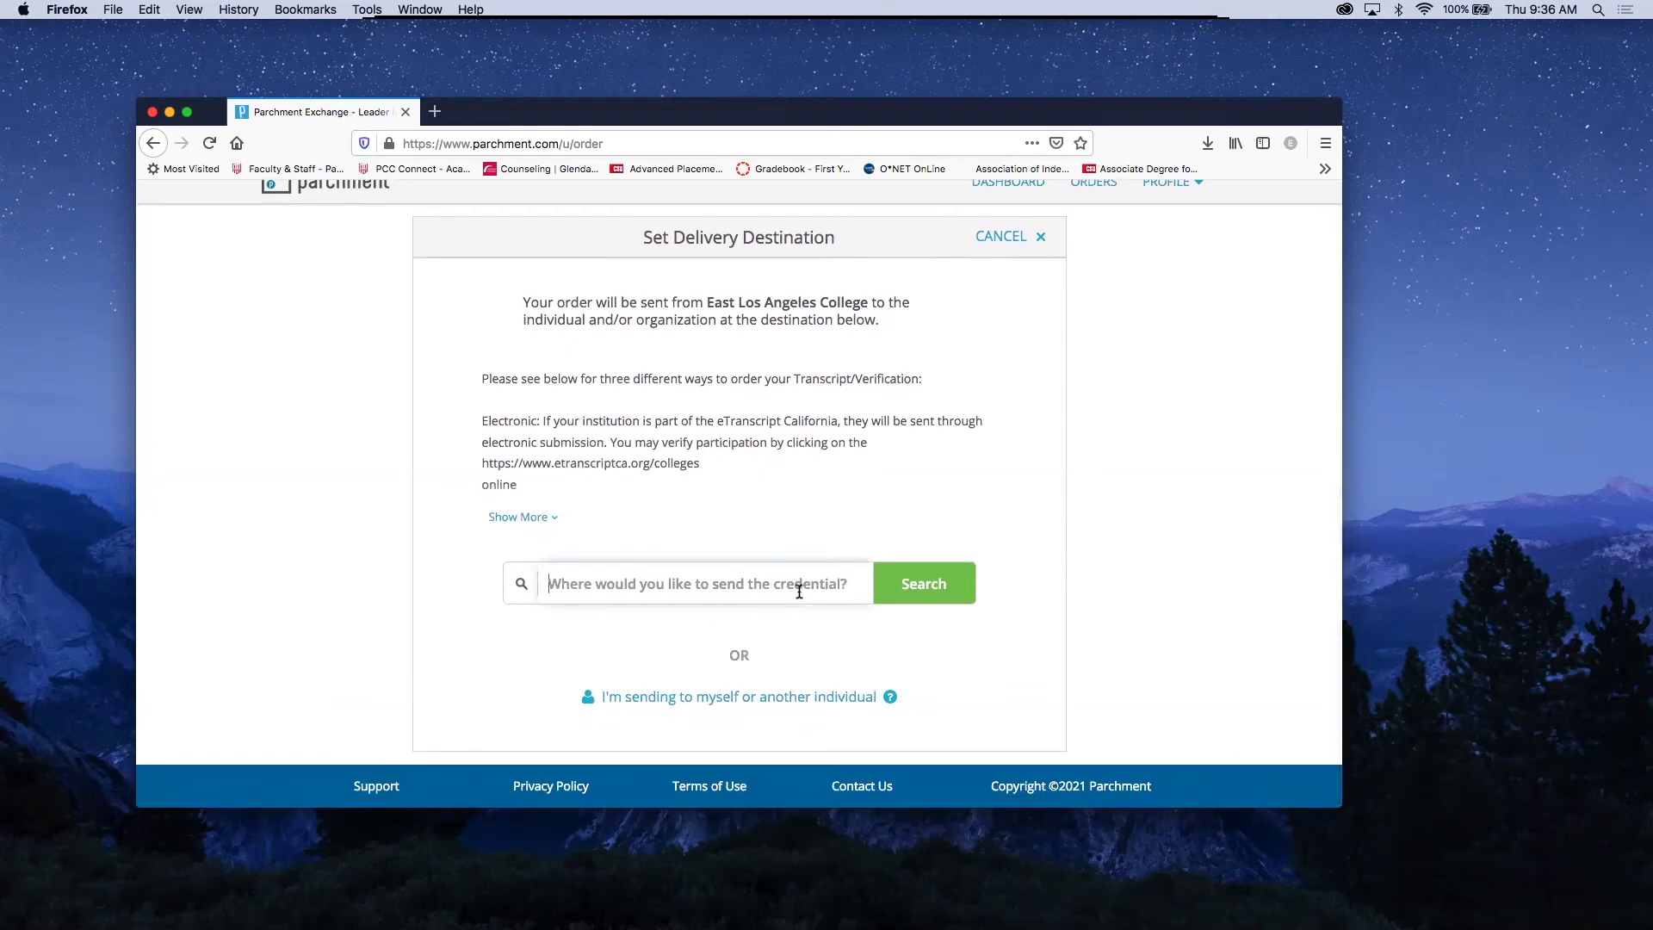
pyautogui.write('Cal')
pyautogui.press('Return')
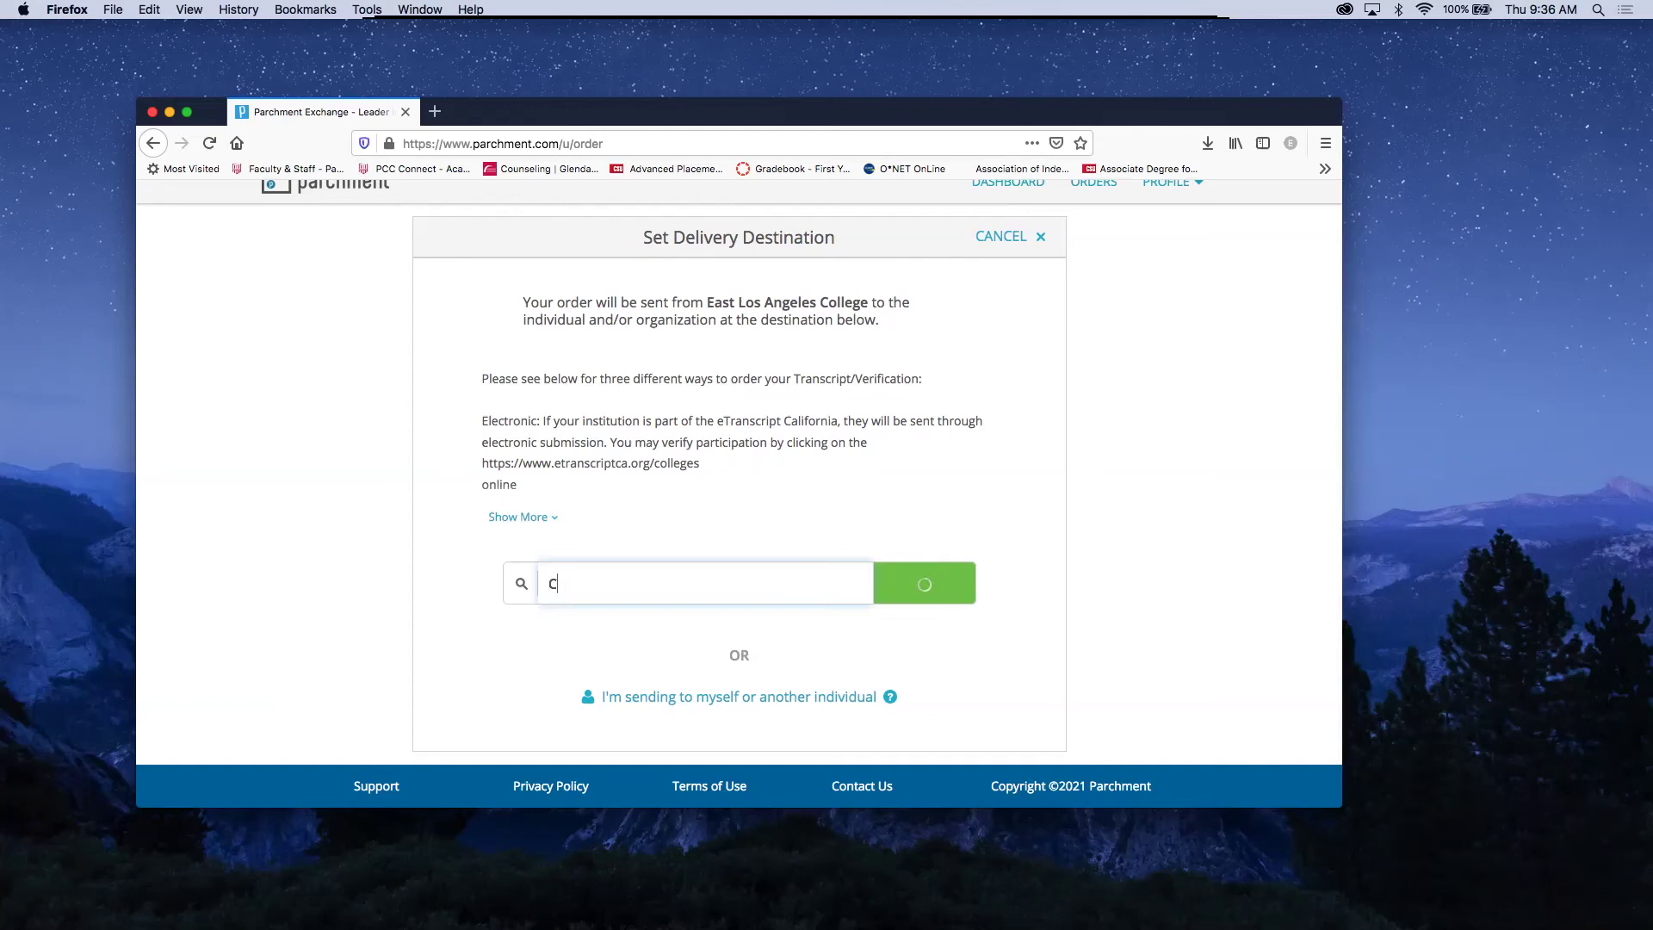
pyautogui.write('U')
pyautogui.write('Univer')
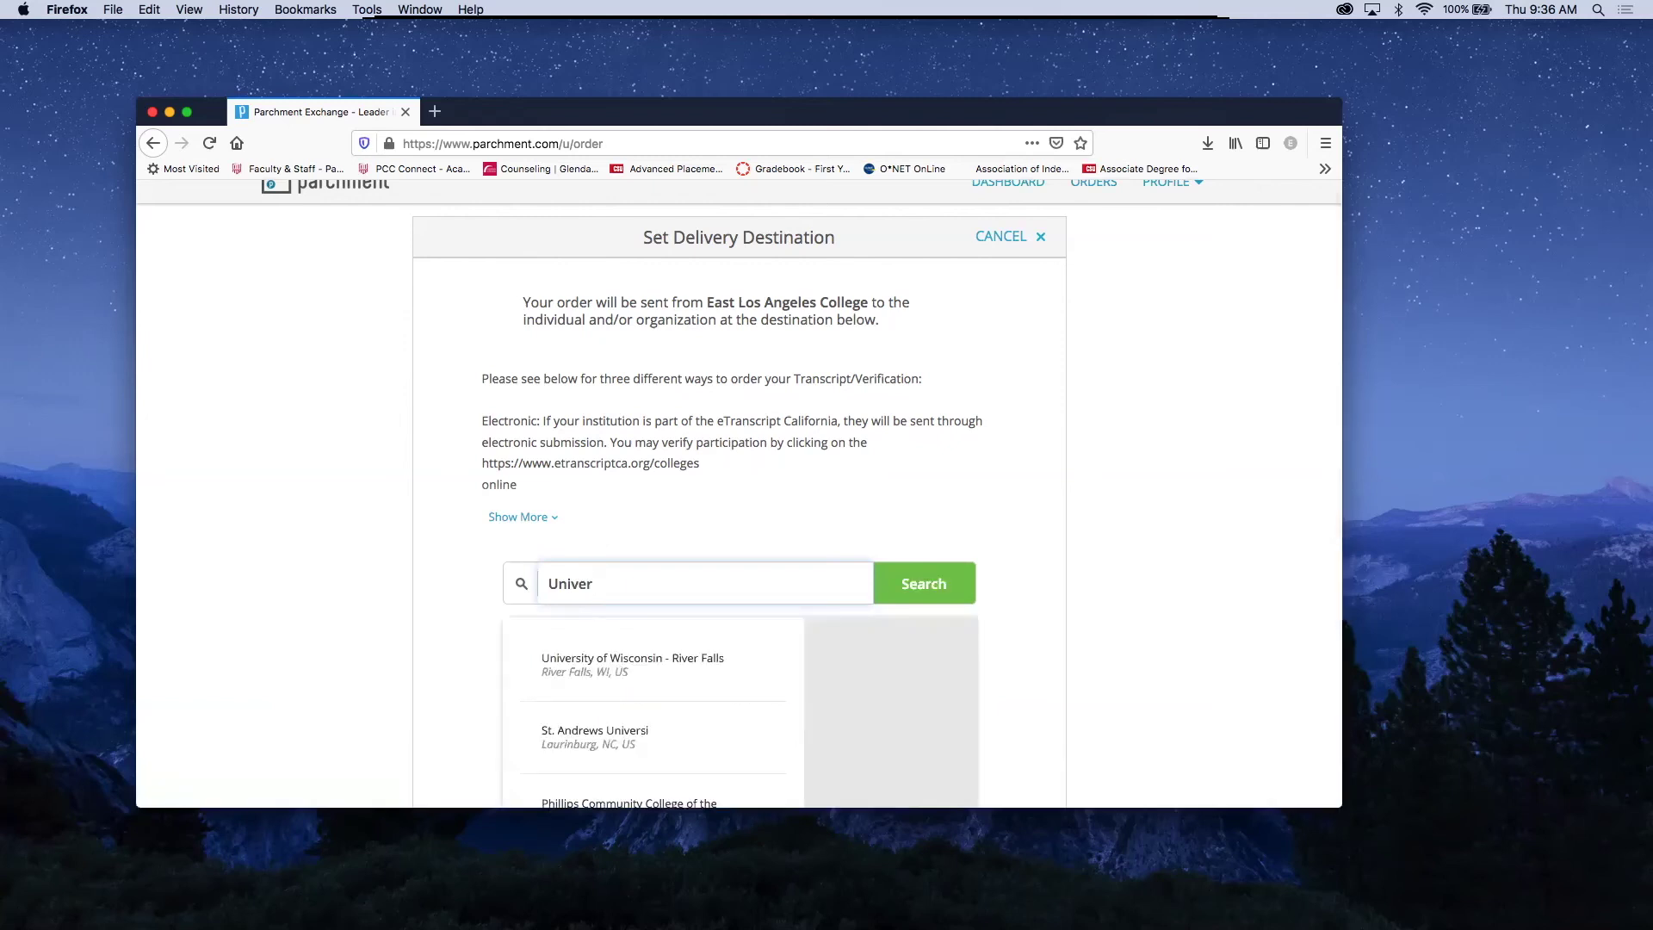
pyautogui.write('sity of Los')
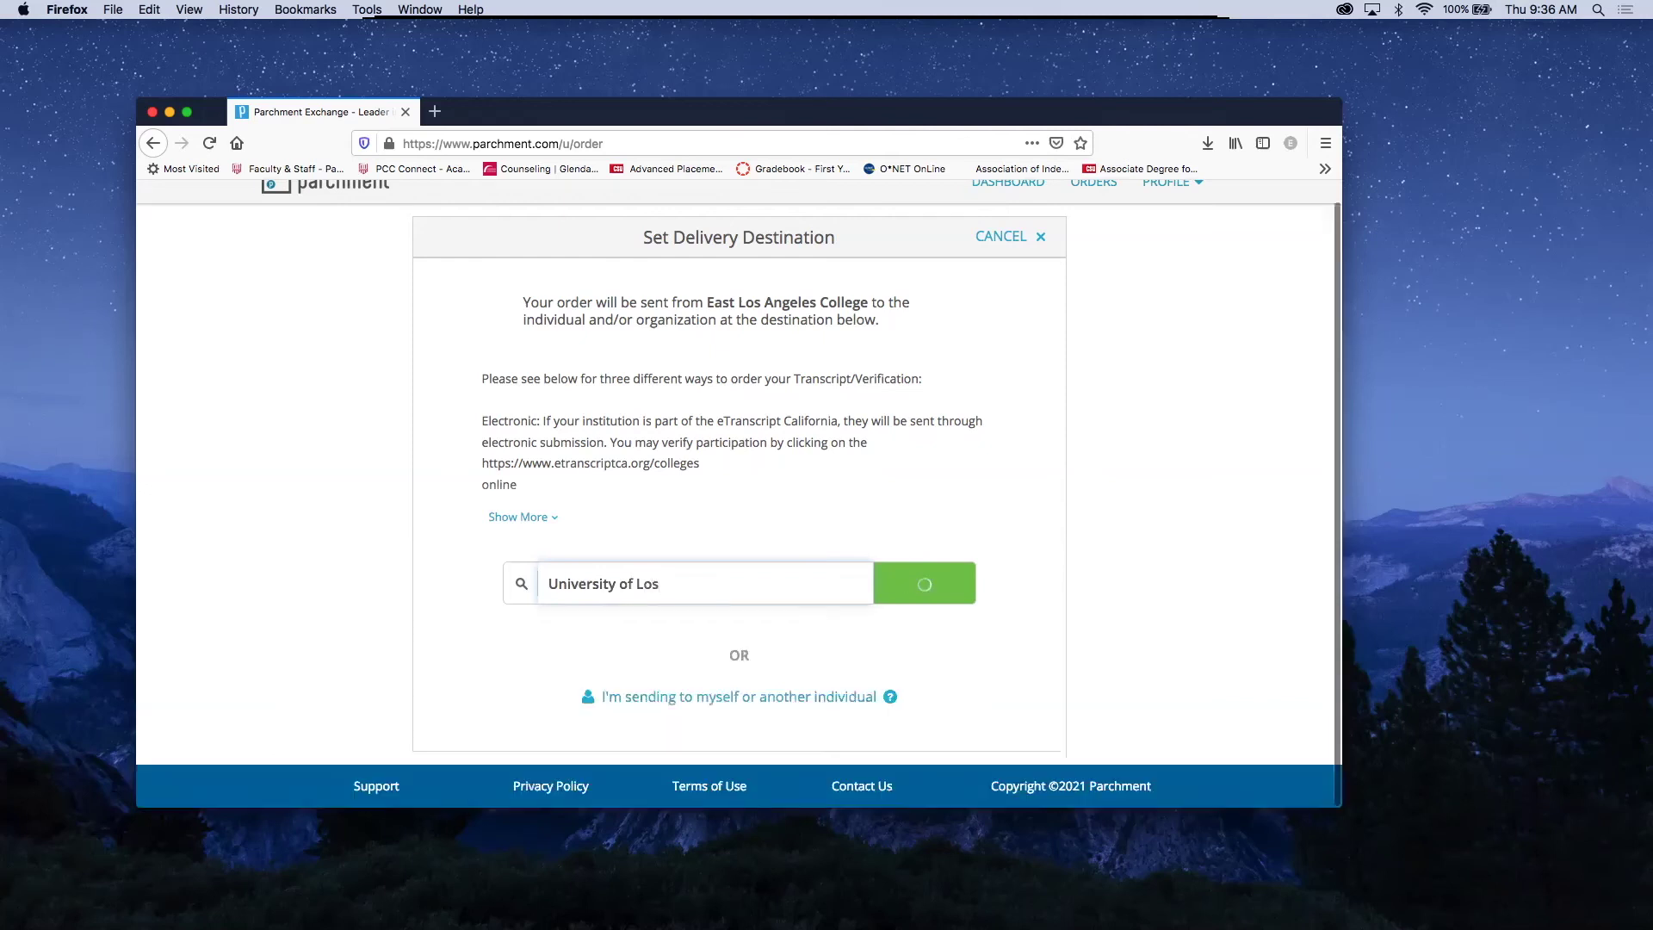
pyautogui.click(768, 663)
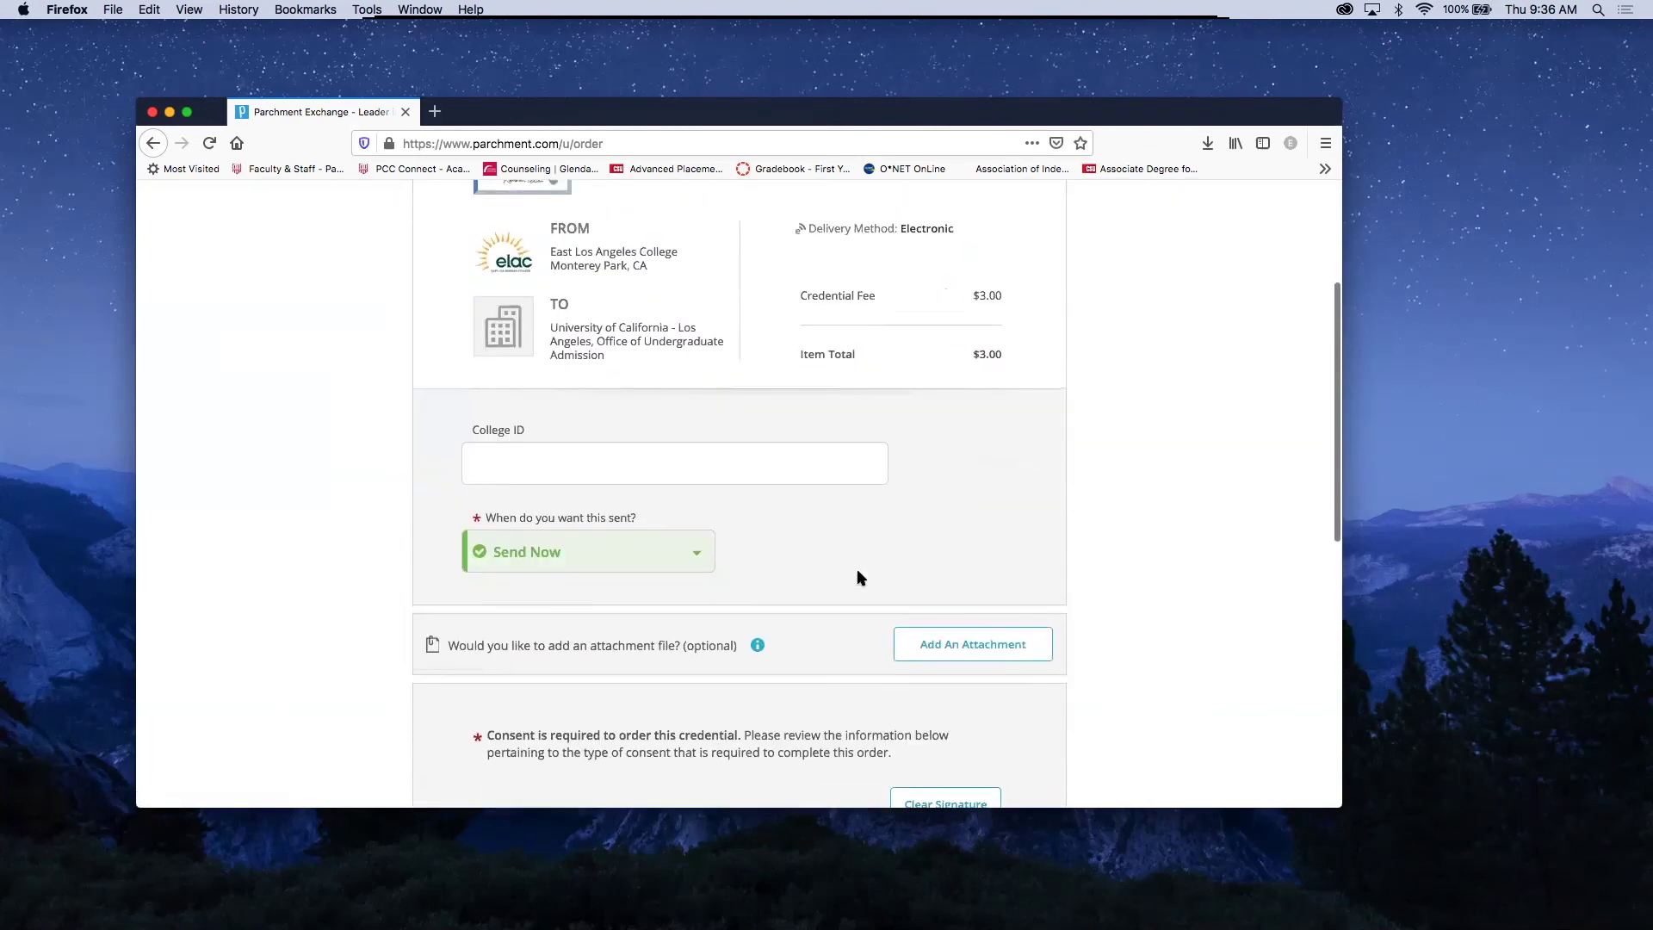
# Open the optional attachment upload area in the transcript order details.
pyautogui.scroll(-3, 858, 577)
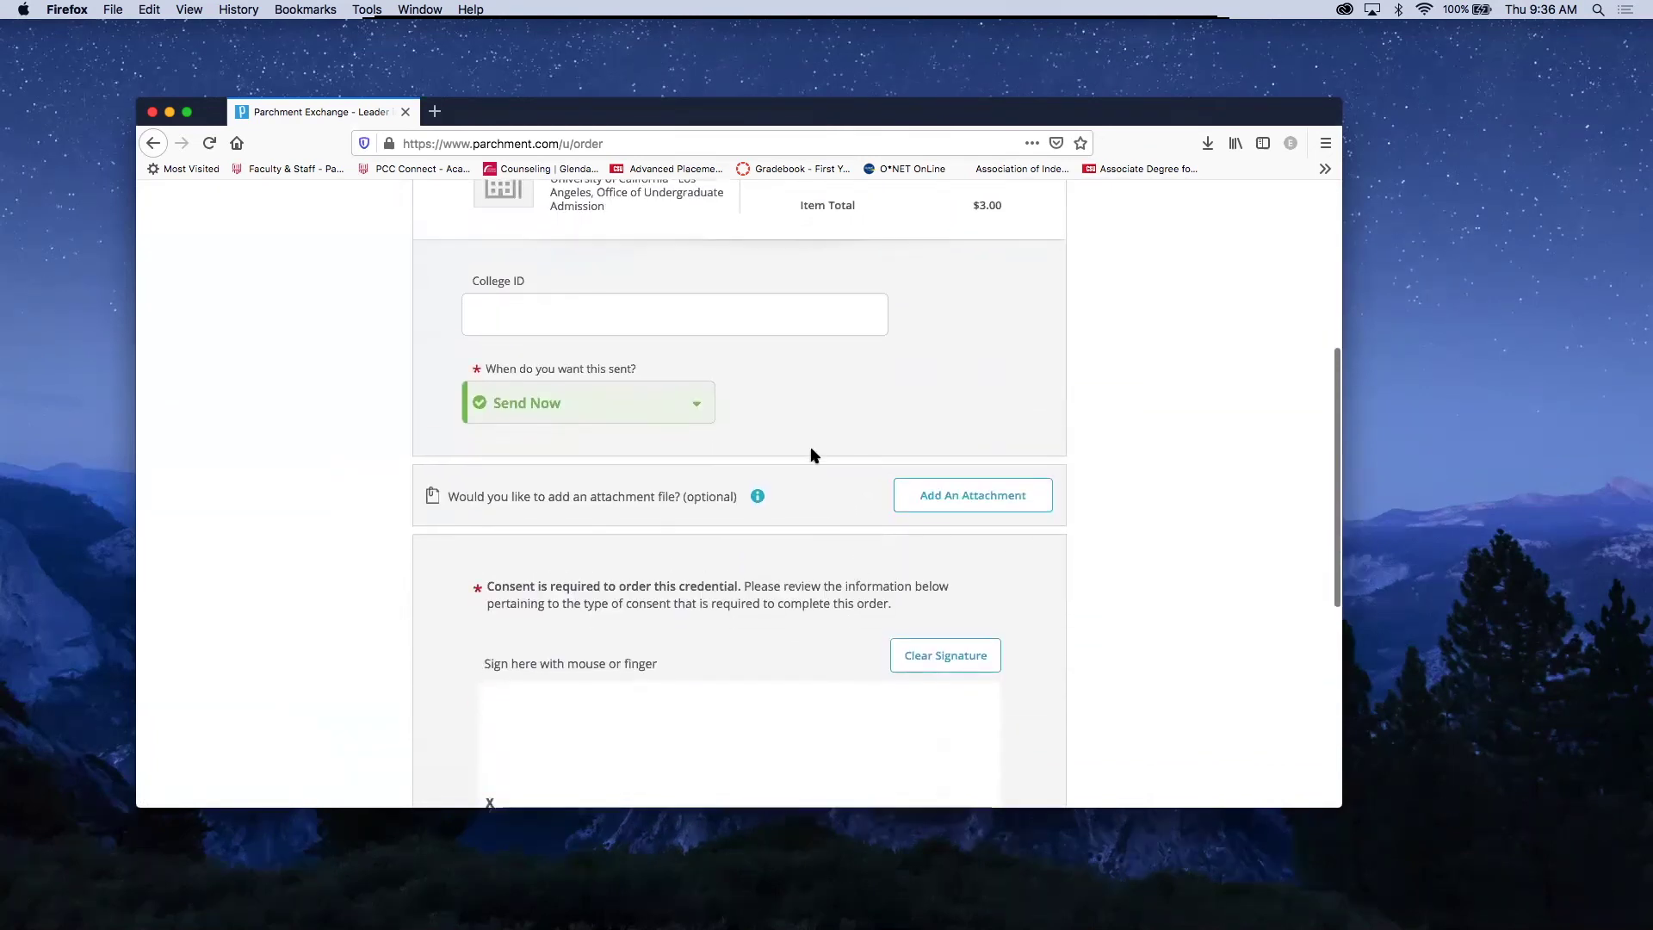
pyautogui.tripleClick(630, 496)
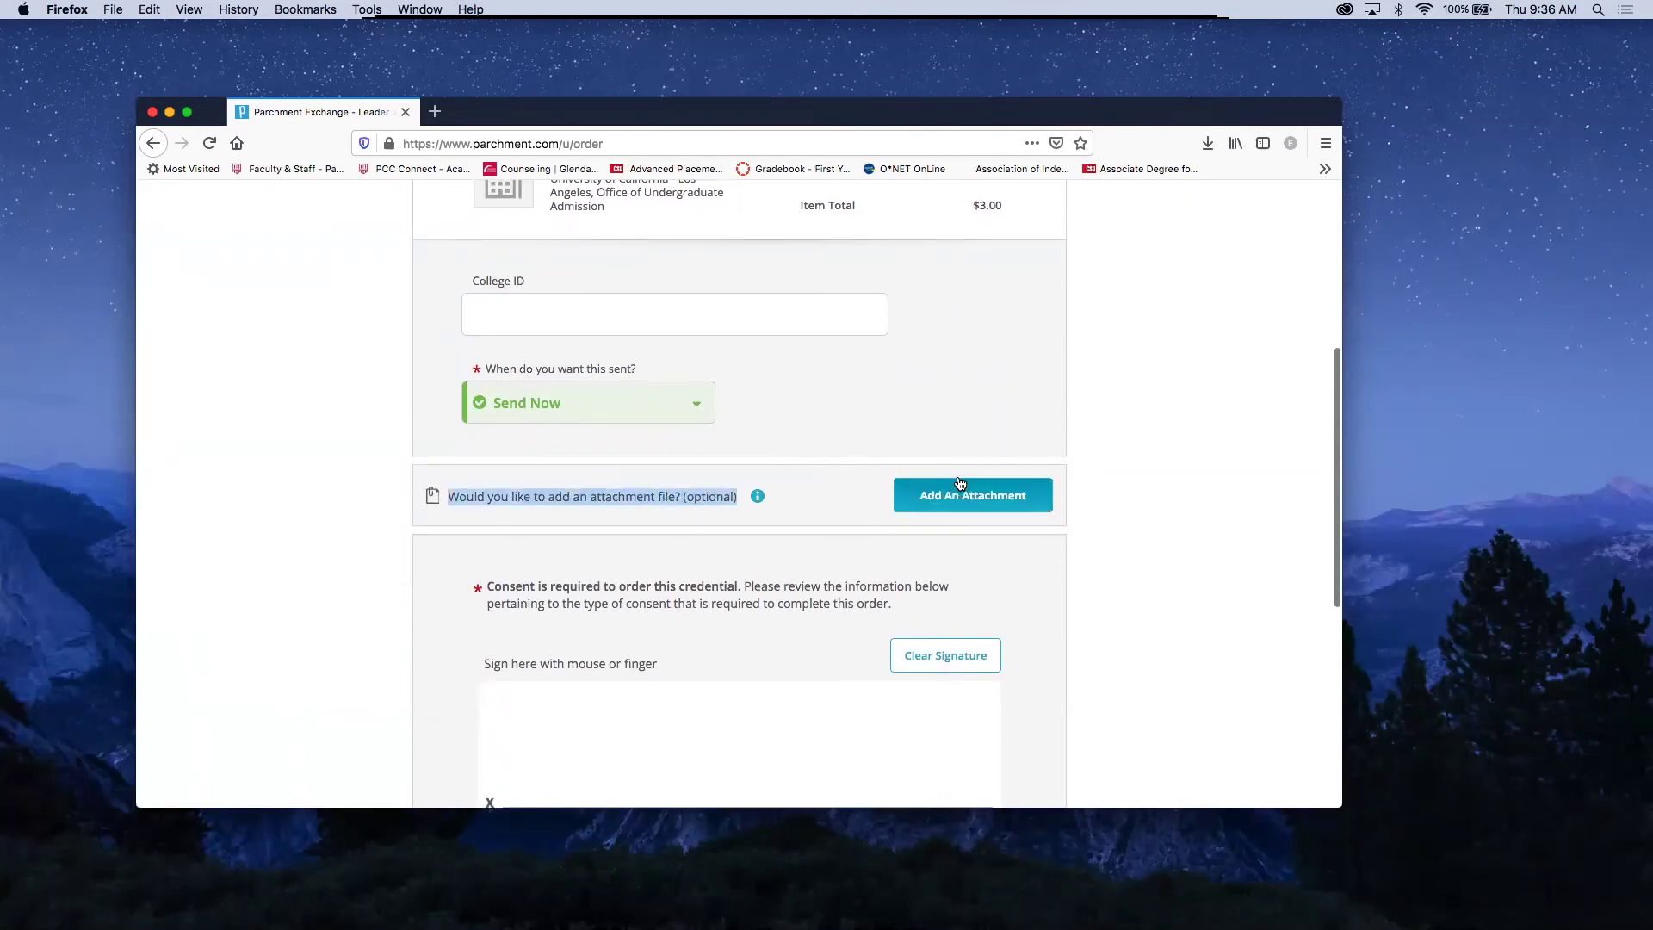
pyautogui.click(936, 507)
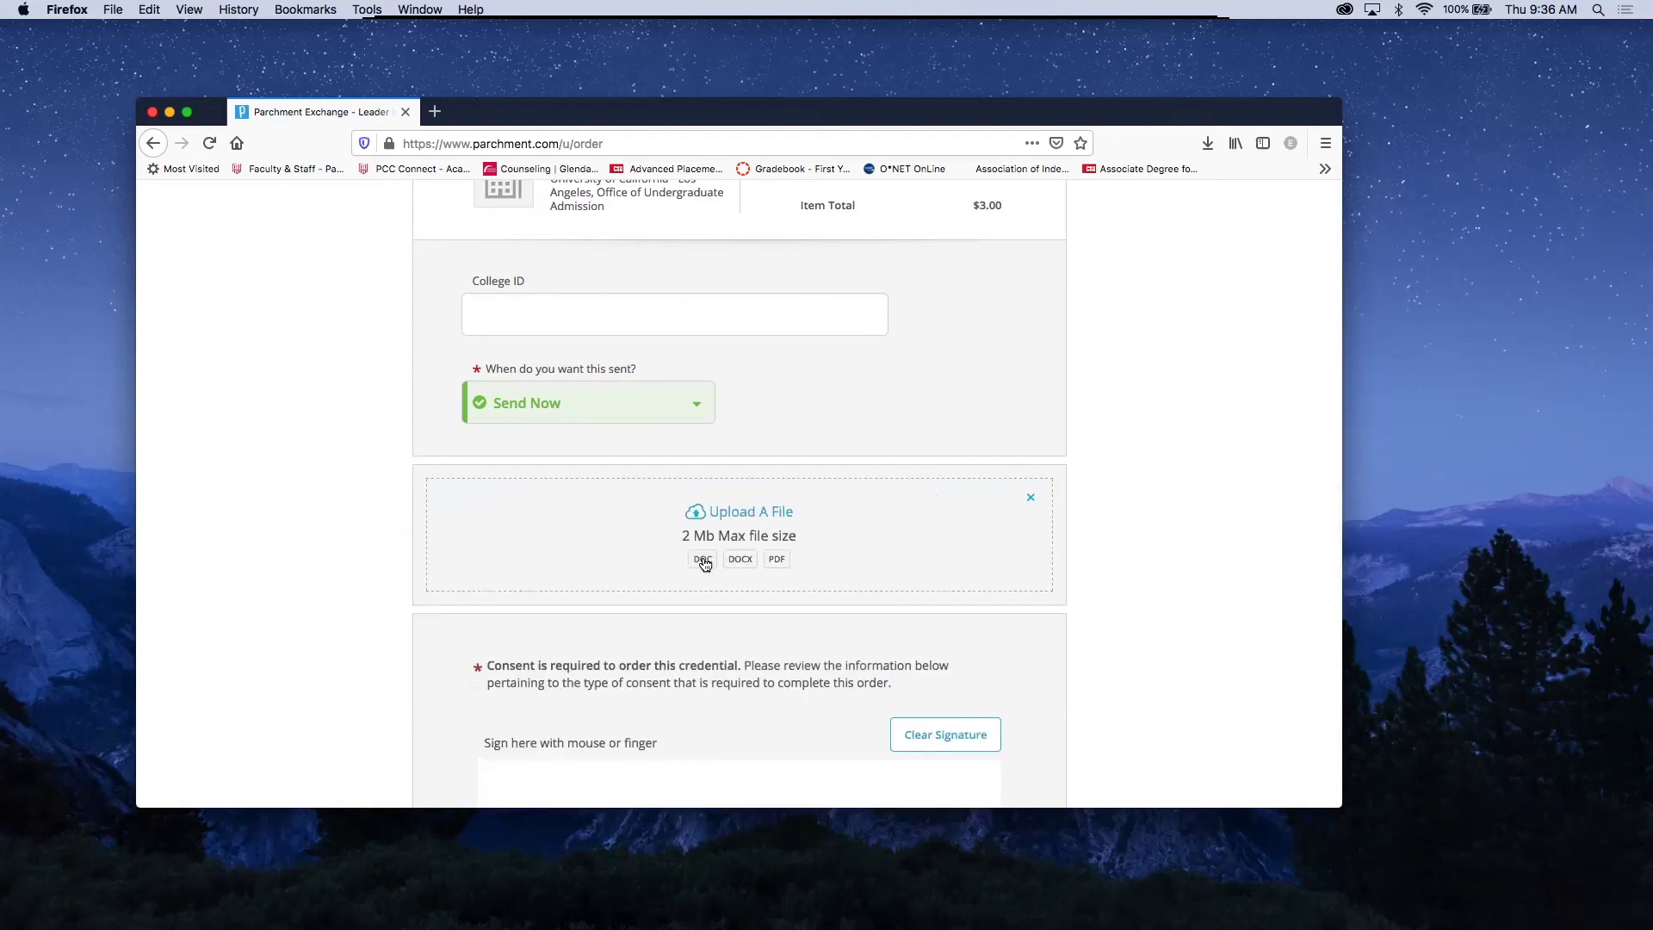
# Browse the Downloads folder for a file to attach to the order and cancel the file selection.
pyautogui.click(777, 560)
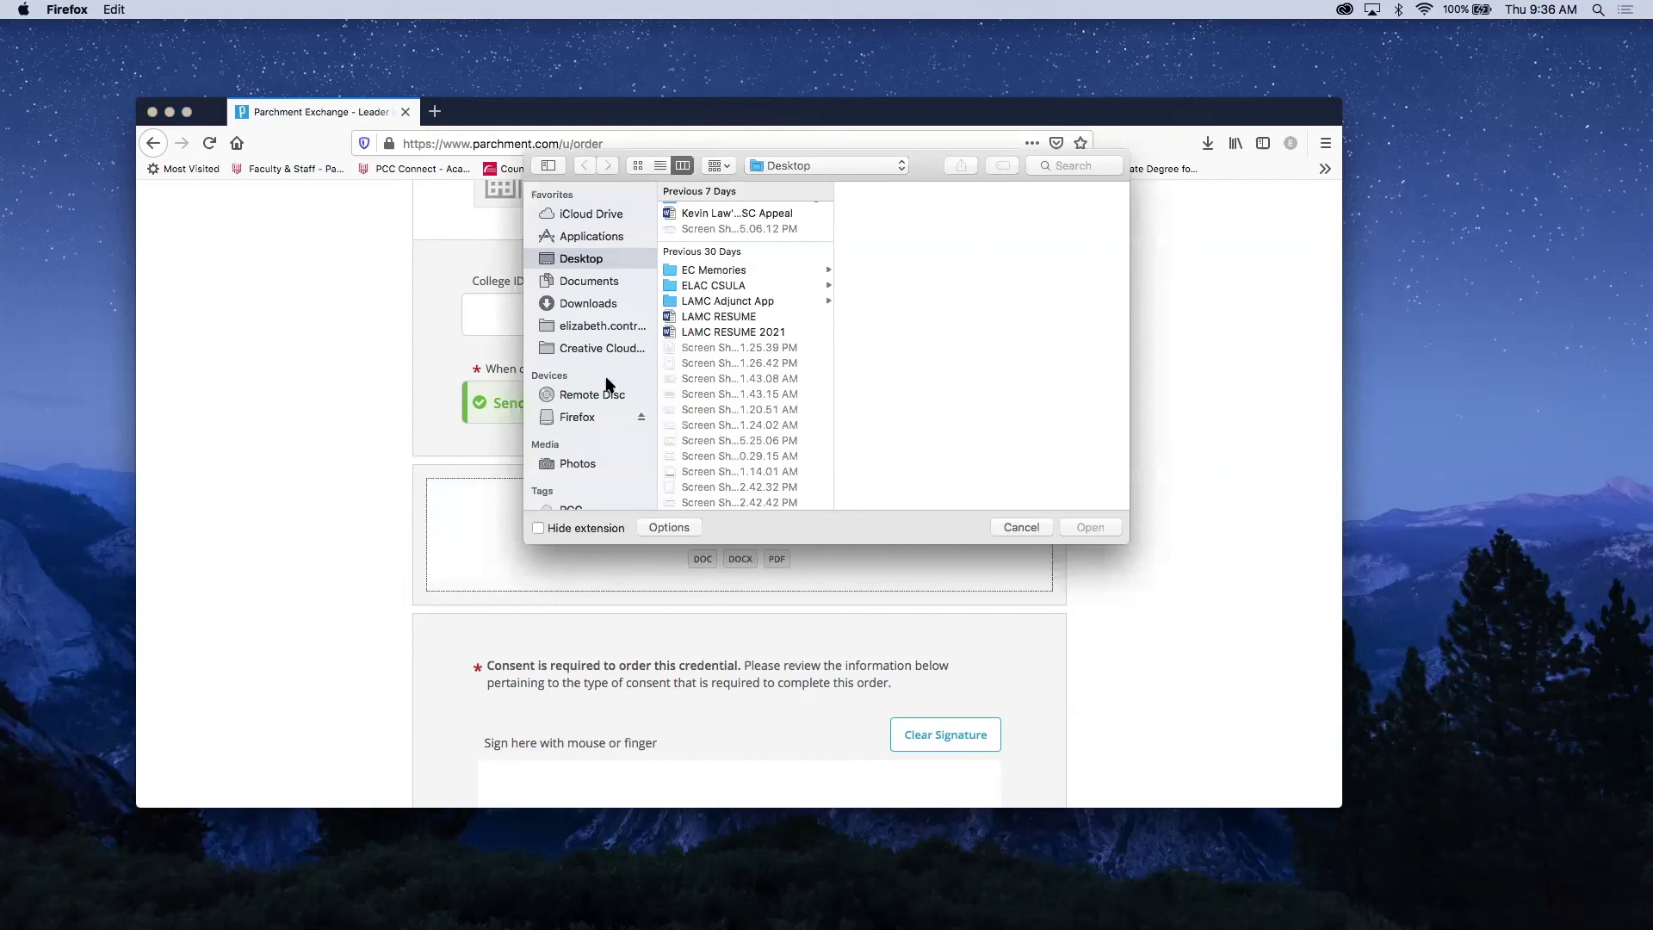
pyautogui.click(588, 307)
pyautogui.scroll(-2, 711, 332)
pyautogui.click(1011, 528)
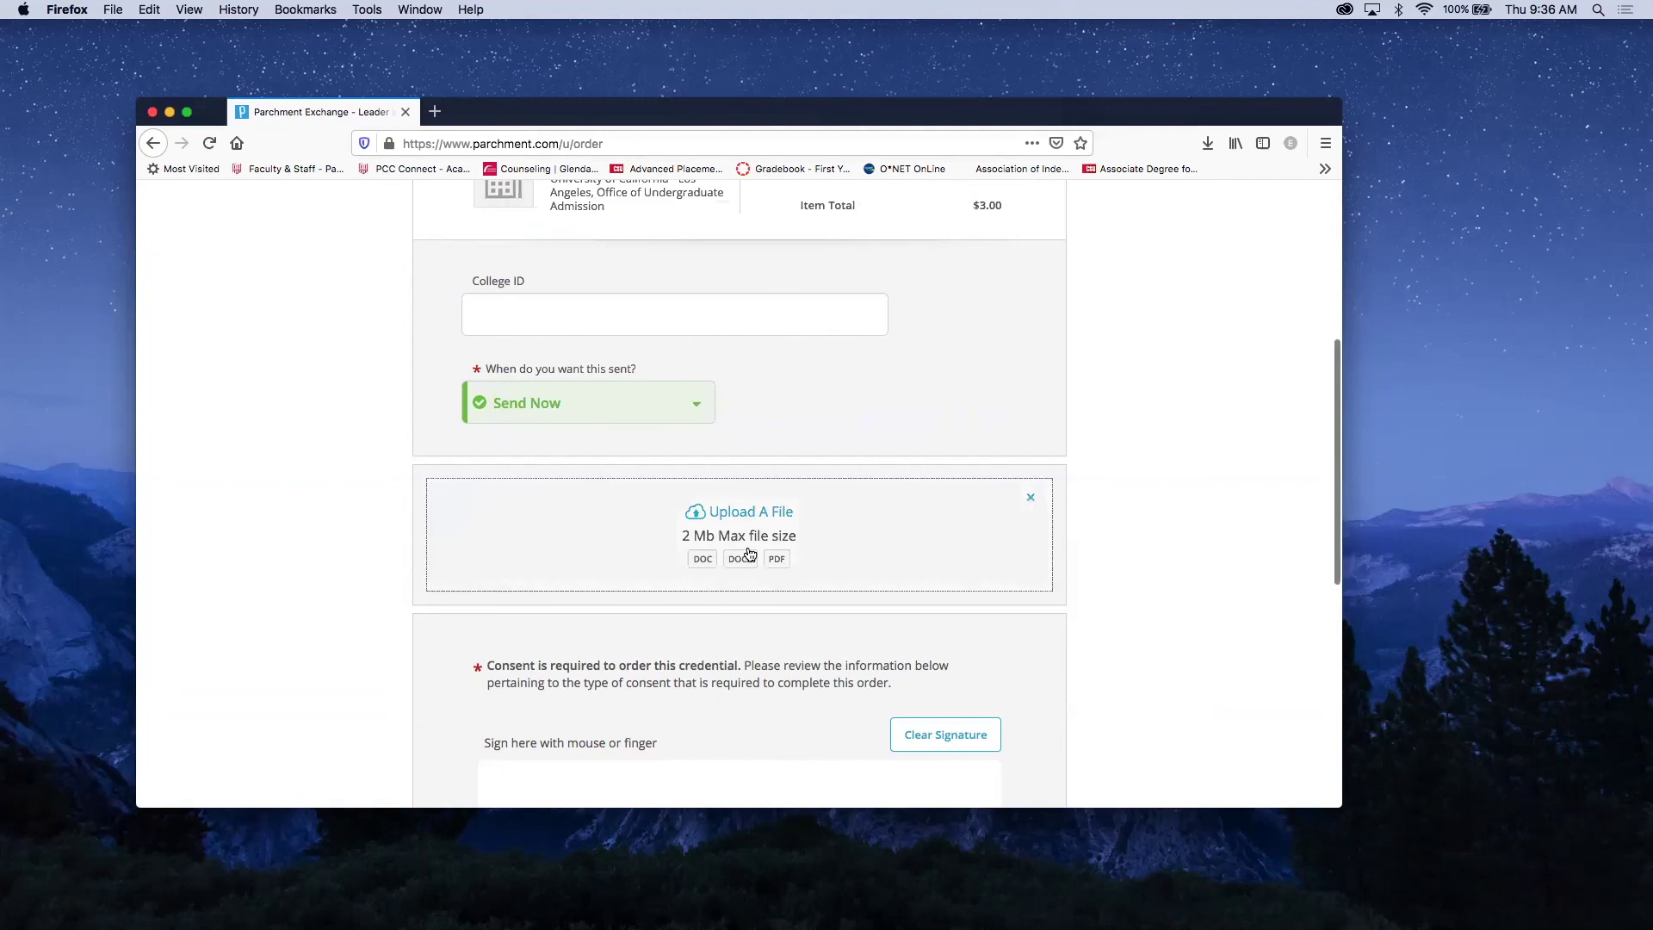
# Review the consent section of the transcript order, including the signature box and full-name fields.
pyautogui.scroll(-2, 747, 551)
pyautogui.scroll(-2, 898, 538)
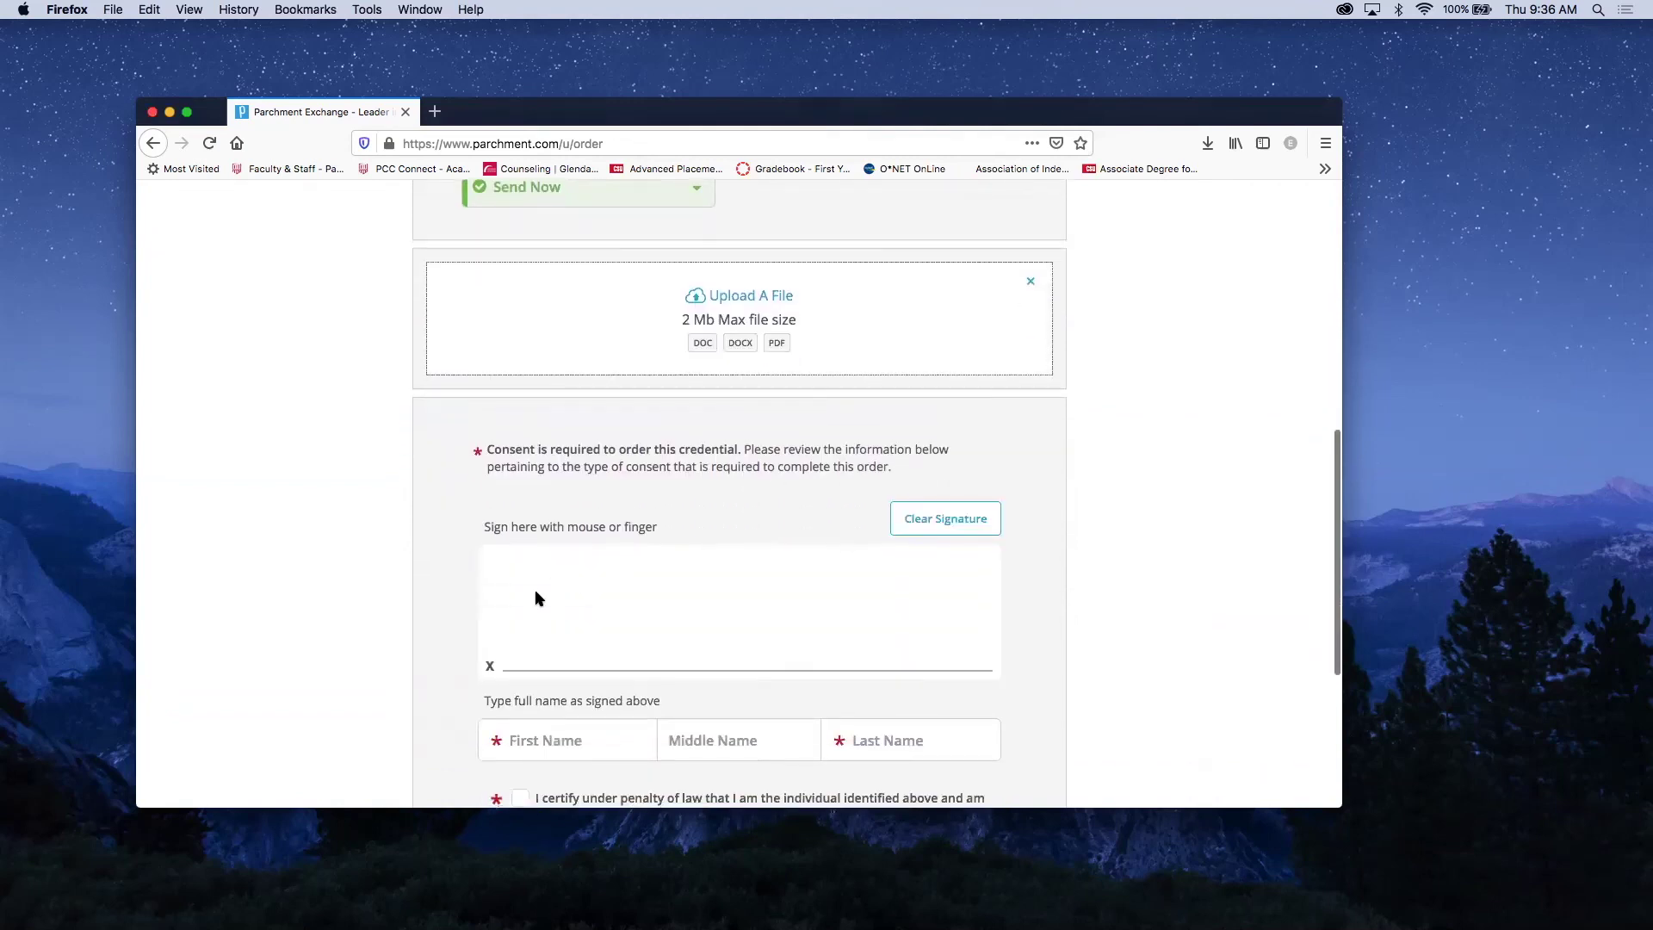